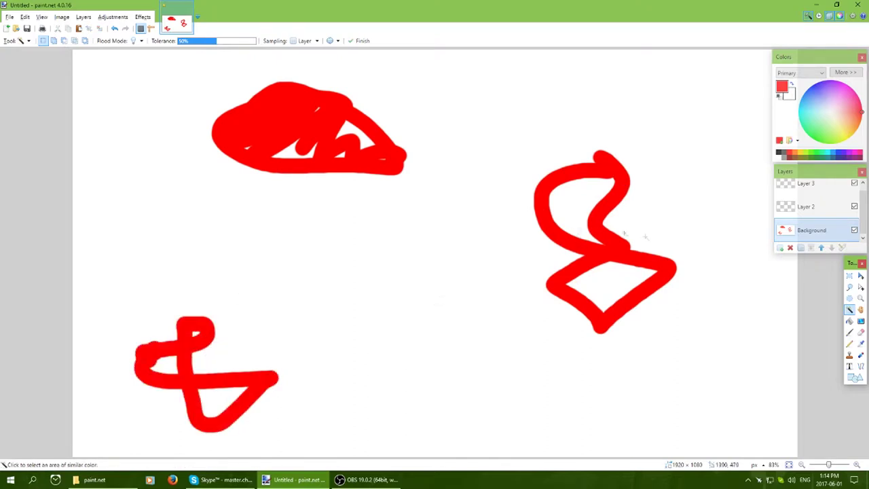
Pick the Paintbrush tool from the Tools panel
{"action": "left_click", "coordinate": [851, 332]}
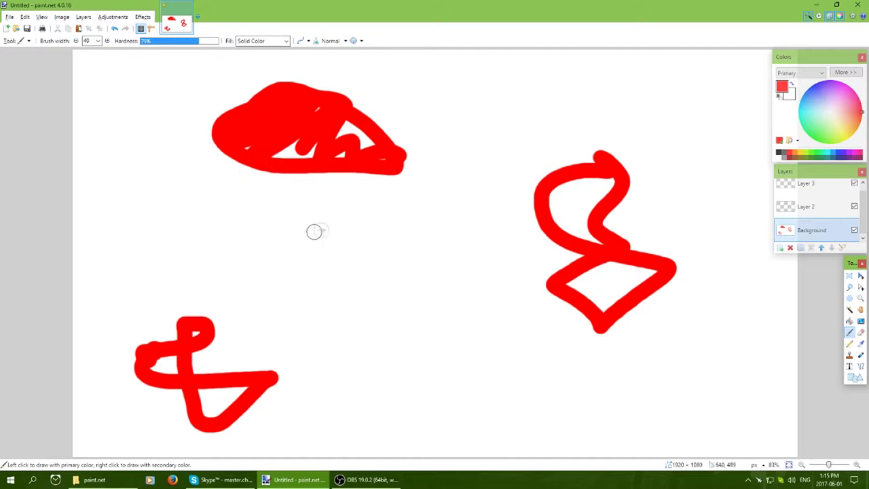
Test brush widths 900 and 10 with trial red strokes, undoing both
{"action": "left_click", "coordinate": [98, 41]}
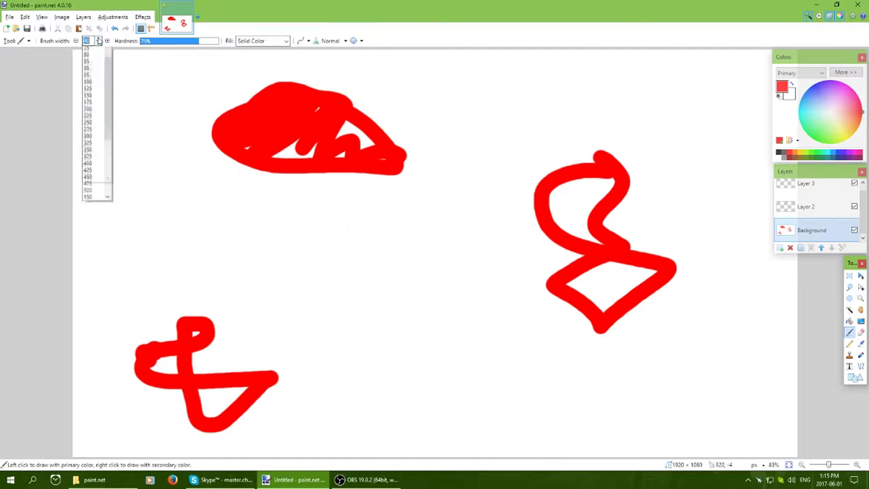
{"action": "scroll", "coordinate": [89, 91], "scroll_direction": "down", "scroll_amount": 5}
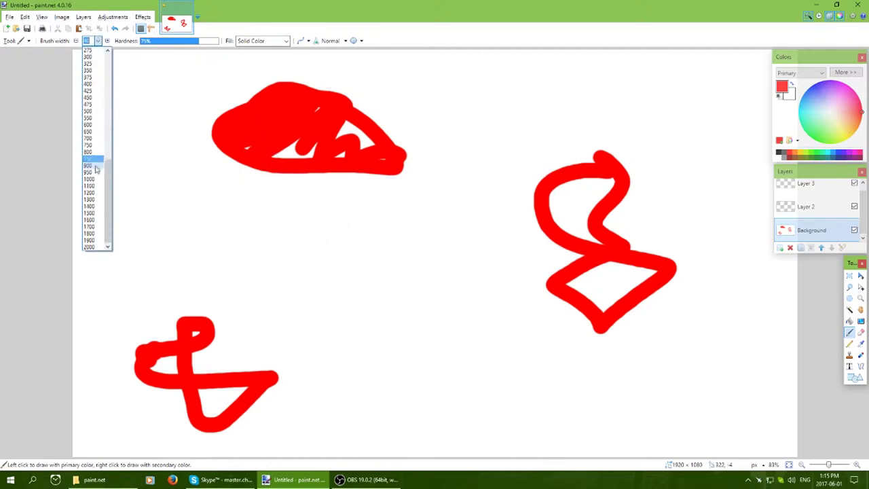
{"action": "left_click", "coordinate": [89, 161]}
{"action": "mouse_move", "coordinate": [422, 260]}
{"action": "left_mouse_down"}
{"action": "mouse_move", "coordinate": [380, 258]}
{"action": "mouse_move", "coordinate": [611, 291]}
{"action": "mouse_move", "coordinate": [150, 54]}
{"action": "left_mouse_up"}
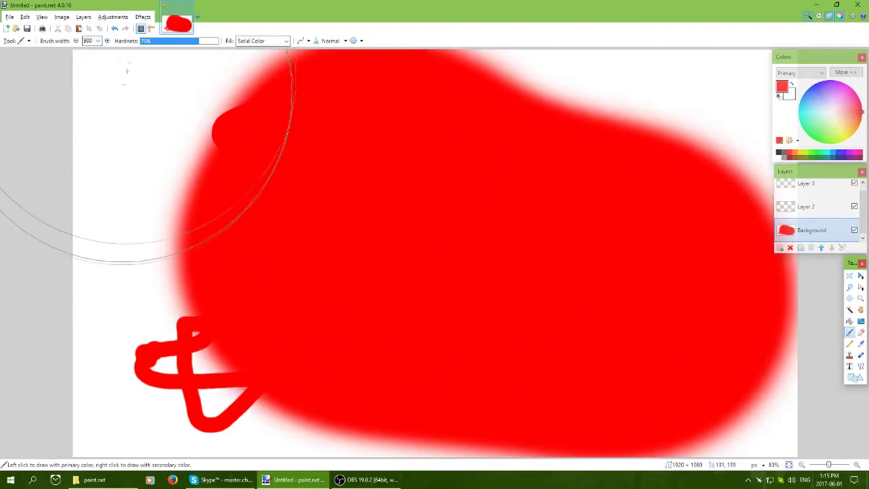
{"action": "key", "text": "ctrl+z"}
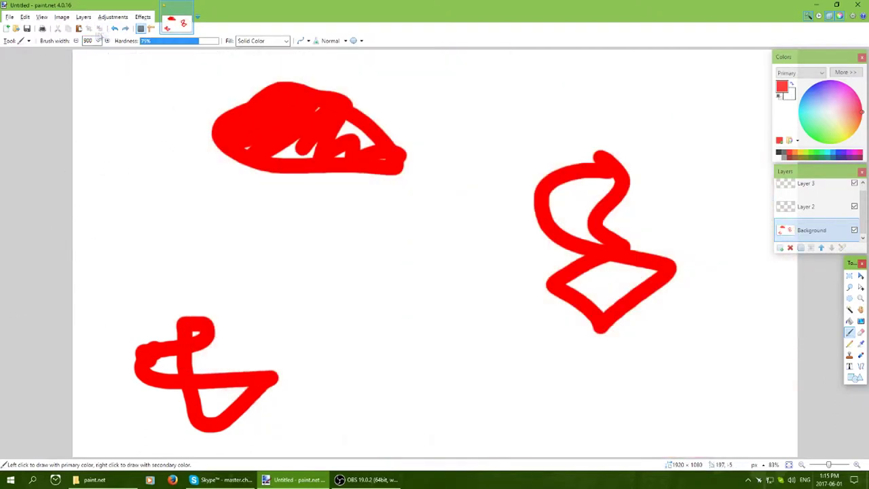
{"action": "left_click", "coordinate": [98, 41]}
{"action": "scroll", "coordinate": [99, 58], "scroll_direction": "up", "scroll_amount": 6}
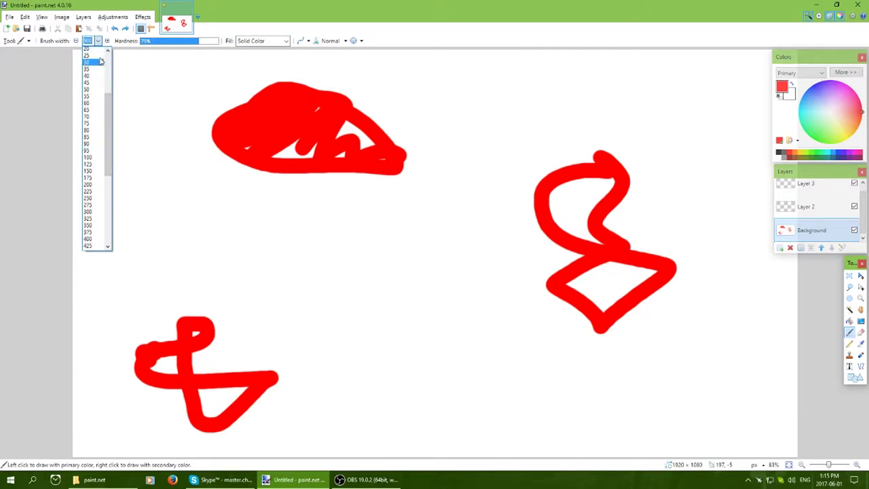
{"action": "left_click", "coordinate": [95, 55]}
{"action": "left_click_drag", "start_coordinate": [287, 230], "coordinate": [353, 246]}
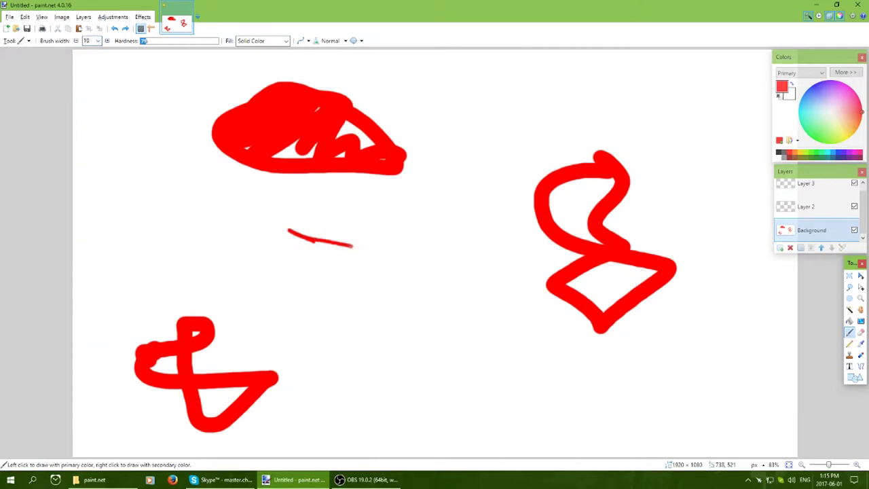
{"action": "key", "text": "ctrl+z"}
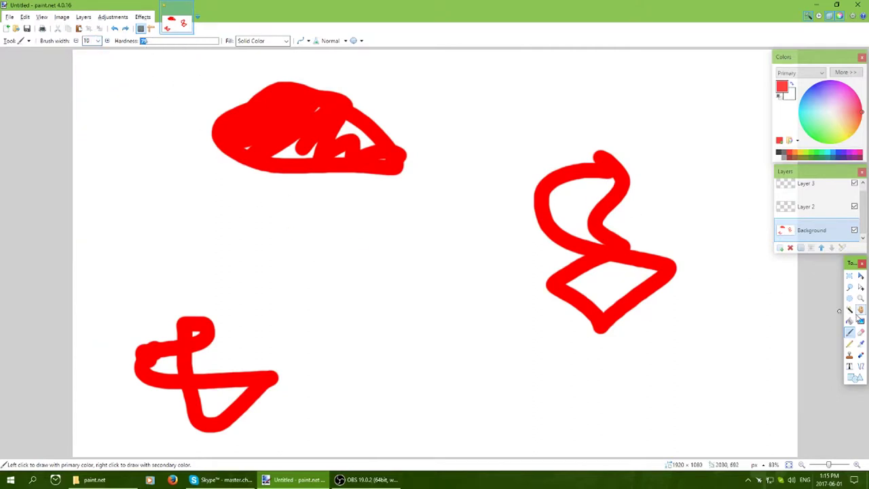
Paint a soft red zigzag stroke mid-canvas at brush width 55
{"action": "left_click", "coordinate": [98, 41]}
{"action": "left_click", "coordinate": [91, 140]}
{"action": "mouse_move", "coordinate": [221, 223]}
{"action": "left_mouse_down"}
{"action": "mouse_move", "coordinate": [309, 234]}
{"action": "mouse_move", "coordinate": [357, 269]}
{"action": "mouse_move", "coordinate": [343, 293]}
{"action": "mouse_move", "coordinate": [377, 302]}
{"action": "mouse_move", "coordinate": [375, 286]}
{"action": "mouse_move", "coordinate": [231, 205]}
{"action": "left_mouse_up"}
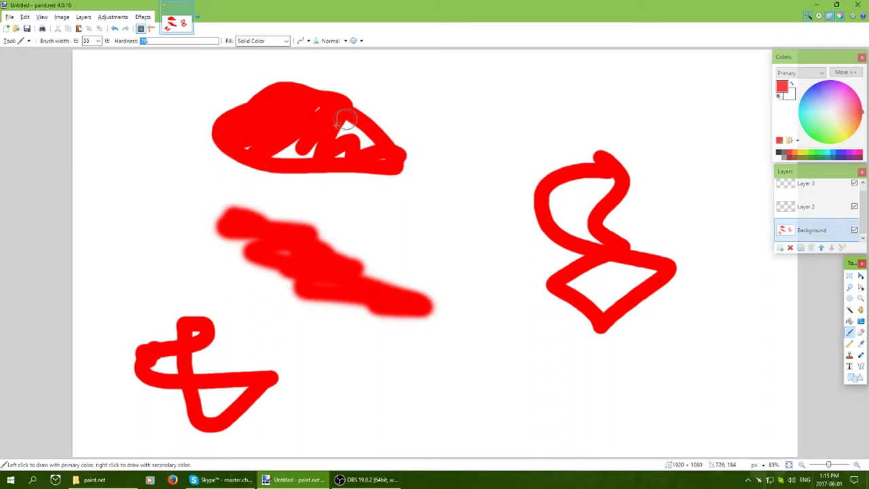
Repaint the soft red zigzag, then paint a 100%-hardness red stroke down the left
{"action": "key", "text": "ctrl+z"}
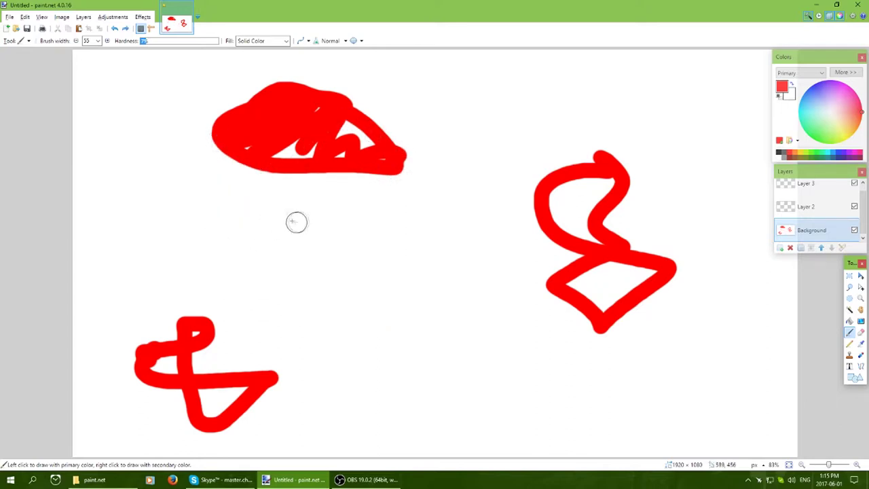
{"action": "mouse_move", "coordinate": [254, 212]}
{"action": "left_mouse_down"}
{"action": "mouse_move", "coordinate": [305, 217]}
{"action": "mouse_move", "coordinate": [478, 319]}
{"action": "mouse_move", "coordinate": [472, 364]}
{"action": "left_mouse_up"}
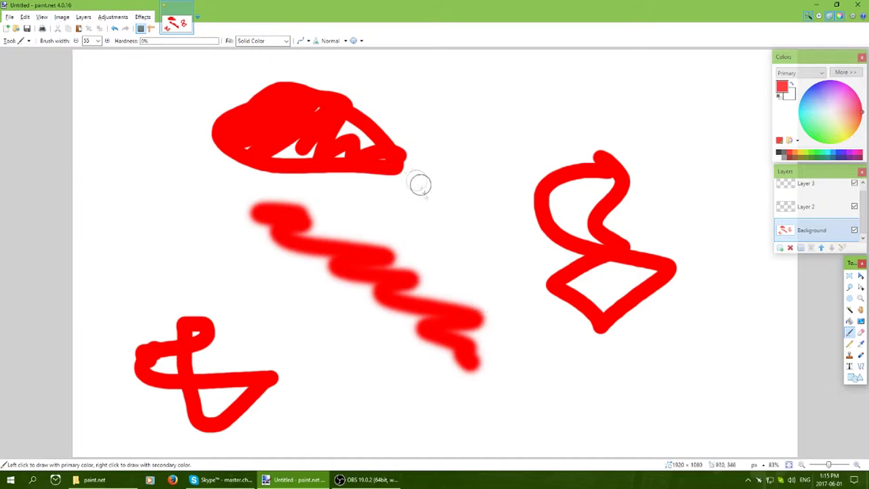
{"action": "left_click_drag", "start_coordinate": [163, 42], "coordinate": [238, 57]}
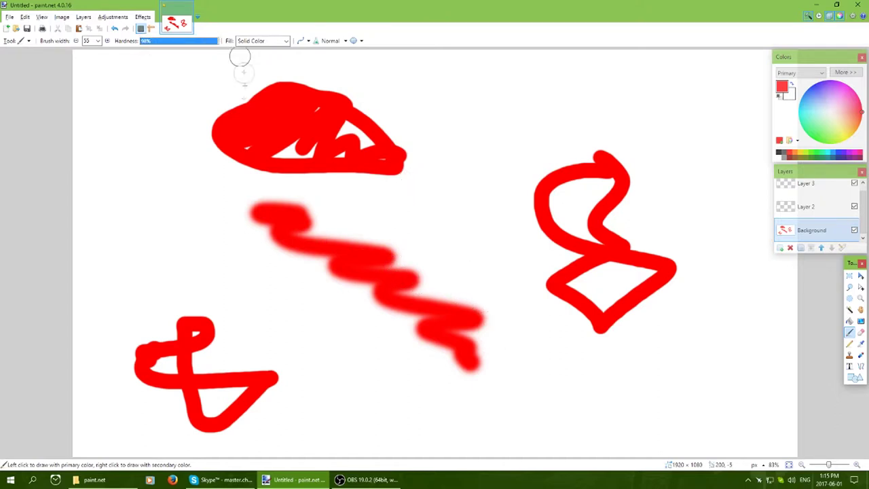
{"action": "mouse_move", "coordinate": [161, 91]}
{"action": "left_mouse_down"}
{"action": "mouse_move", "coordinate": [139, 174]}
{"action": "mouse_move", "coordinate": [156, 215]}
{"action": "mouse_move", "coordinate": [203, 275]}
{"action": "mouse_move", "coordinate": [203, 263]}
{"action": "mouse_move", "coordinate": [134, 202]}
{"action": "mouse_move", "coordinate": [153, 135]}
{"action": "mouse_move", "coordinate": [154, 83]}
{"action": "left_mouse_up"}
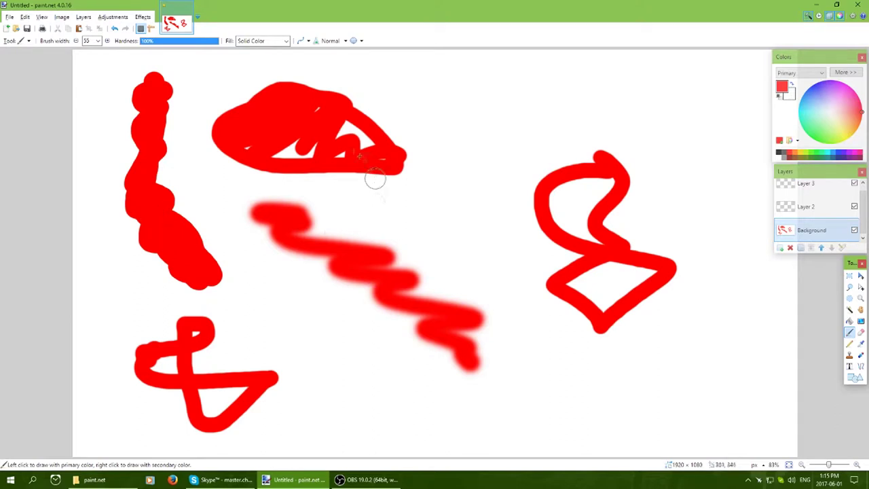
Paint a pale pink checkered shape at upper right with the Percent 20 fill pattern
{"action": "left_click", "coordinate": [288, 40]}
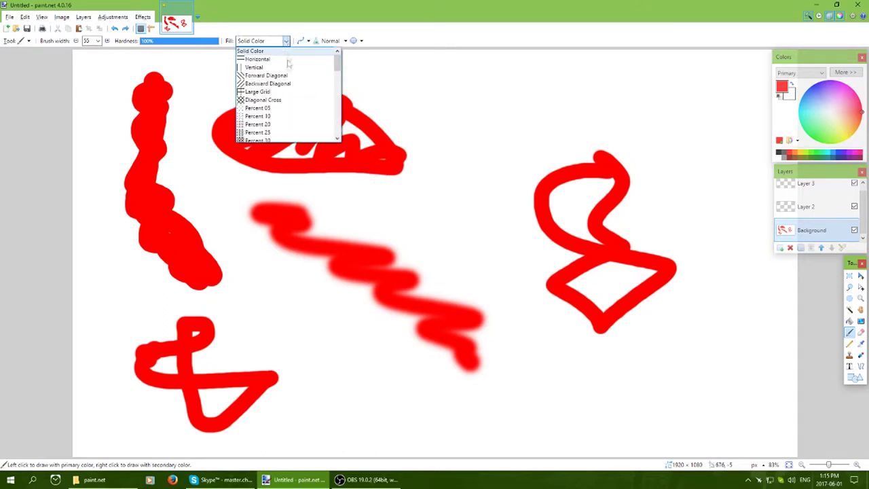
{"action": "left_click", "coordinate": [271, 126]}
{"action": "mouse_move", "coordinate": [475, 71]}
{"action": "left_mouse_down"}
{"action": "mouse_move", "coordinate": [440, 83]}
{"action": "mouse_move", "coordinate": [441, 151]}
{"action": "mouse_move", "coordinate": [490, 269]}
{"action": "mouse_move", "coordinate": [455, 173]}
{"action": "mouse_move", "coordinate": [483, 109]}
{"action": "mouse_move", "coordinate": [466, 88]}
{"action": "left_mouse_up"}
{"action": "mouse_move", "coordinate": [468, 138]}
{"action": "left_mouse_down"}
{"action": "mouse_move", "coordinate": [502, 296]}
{"action": "mouse_move", "coordinate": [473, 143]}
{"action": "mouse_move", "coordinate": [490, 112]}
{"action": "mouse_move", "coordinate": [497, 211]}
{"action": "mouse_move", "coordinate": [499, 158]}
{"action": "mouse_move", "coordinate": [519, 139]}
{"action": "left_mouse_up"}
Paint a dense red checkered stroke at top right using the Percent 75 pattern
{"action": "left_click", "coordinate": [278, 40]}
{"action": "left_click", "coordinate": [272, 108]}
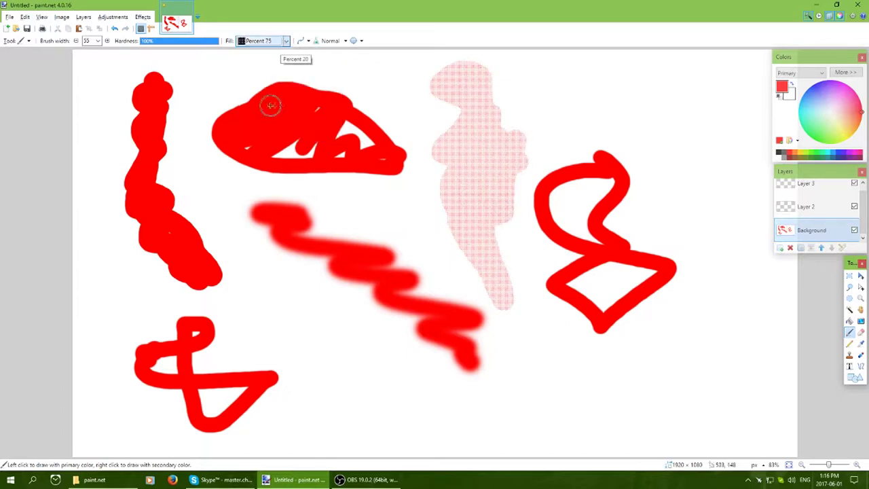
{"action": "mouse_move", "coordinate": [557, 54]}
{"action": "left_mouse_down"}
{"action": "mouse_move", "coordinate": [580, 80]}
{"action": "mouse_move", "coordinate": [549, 105]}
{"action": "mouse_move", "coordinate": [576, 147]}
{"action": "mouse_move", "coordinate": [616, 145]}
{"action": "mouse_move", "coordinate": [601, 162]}
{"action": "mouse_move", "coordinate": [606, 174]}
{"action": "mouse_move", "coordinate": [634, 175]}
{"action": "left_mouse_up"}
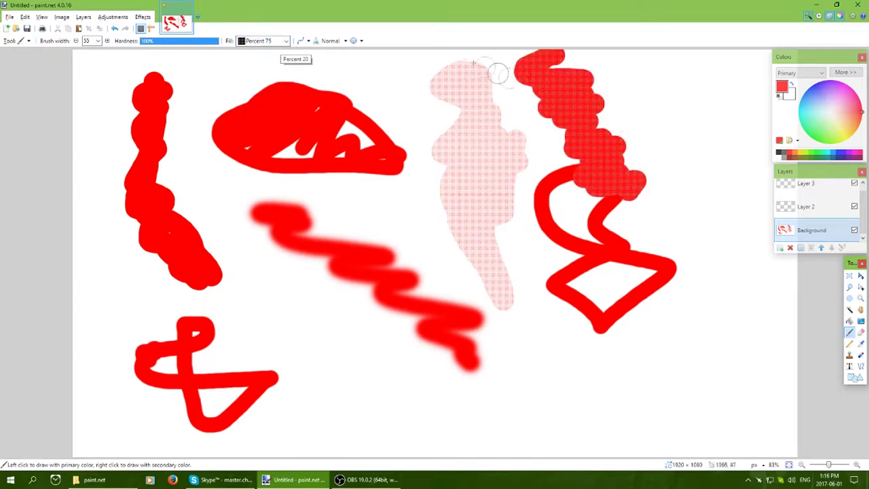
Paint Light Vertical striped zigzag and blob strokes, lowering hardness to 24%
{"action": "left_click", "coordinate": [278, 41]}
{"action": "scroll", "coordinate": [279, 88], "scroll_direction": "down", "scroll_amount": 1}
{"action": "left_click", "coordinate": [284, 103]}
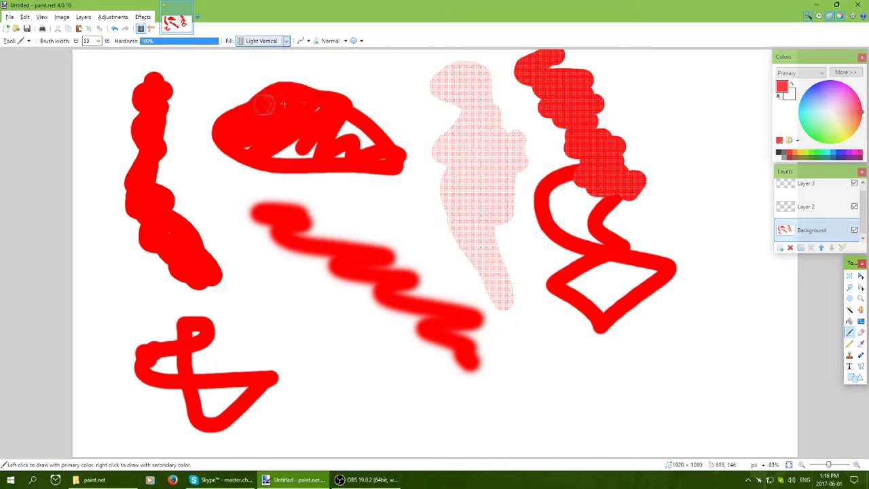
{"action": "mouse_move", "coordinate": [472, 68]}
{"action": "left_mouse_down"}
{"action": "mouse_move", "coordinate": [370, 68]}
{"action": "mouse_move", "coordinate": [456, 200]}
{"action": "left_mouse_up"}
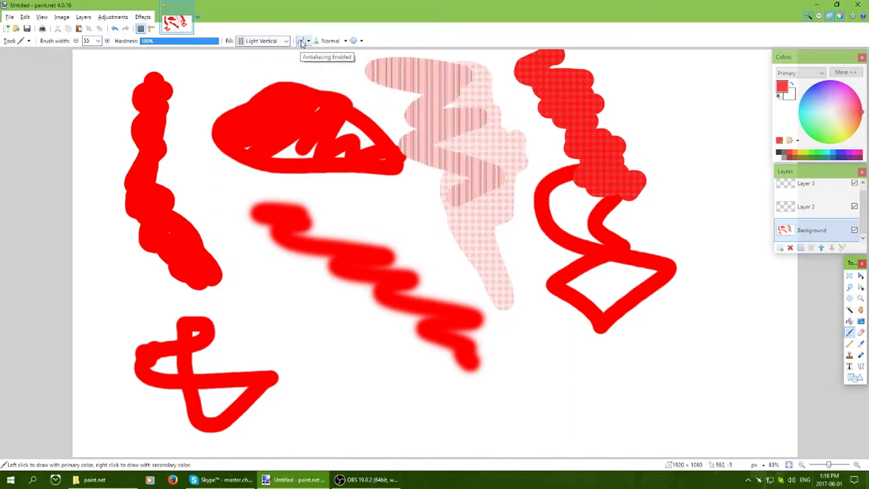
{"action": "mouse_move", "coordinate": [275, 266]}
{"action": "left_mouse_down"}
{"action": "mouse_move", "coordinate": [288, 270]}
{"action": "mouse_move", "coordinate": [307, 305]}
{"action": "left_mouse_up"}
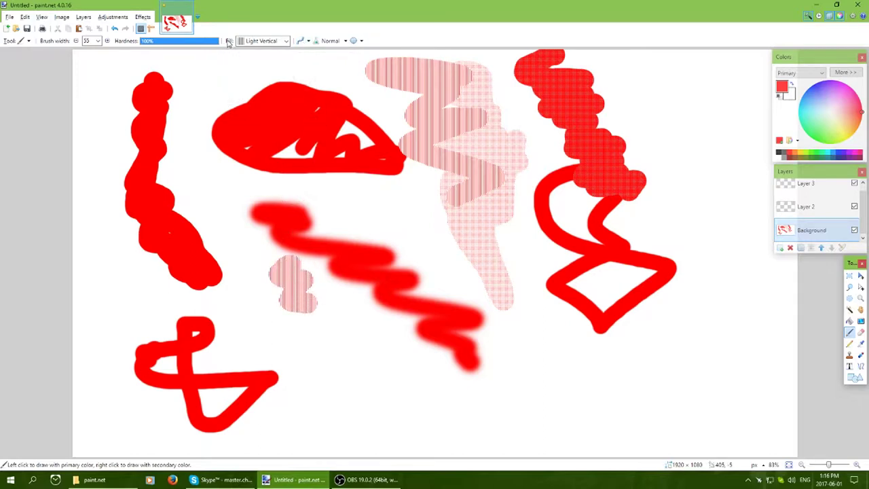
{"action": "left_click_drag", "start_coordinate": [173, 41], "coordinate": [159, 41]}
{"action": "mouse_move", "coordinate": [271, 275]}
{"action": "left_mouse_down"}
{"action": "mouse_move", "coordinate": [254, 262]}
{"action": "mouse_move", "coordinate": [244, 319]}
{"action": "mouse_move", "coordinate": [257, 336]}
{"action": "left_mouse_up"}
Return to Solid Color fill, paint a red curve below the top shape, restore 100% hardness
{"action": "left_click", "coordinate": [98, 41]}
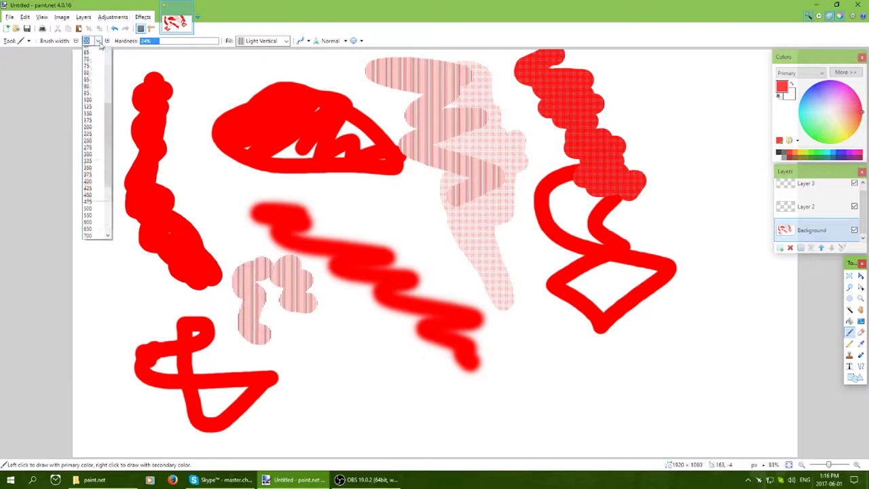
{"action": "left_click", "coordinate": [94, 62]}
{"action": "left_click", "coordinate": [272, 42]}
{"action": "scroll", "coordinate": [262, 61], "scroll_direction": "up", "scroll_amount": 6}
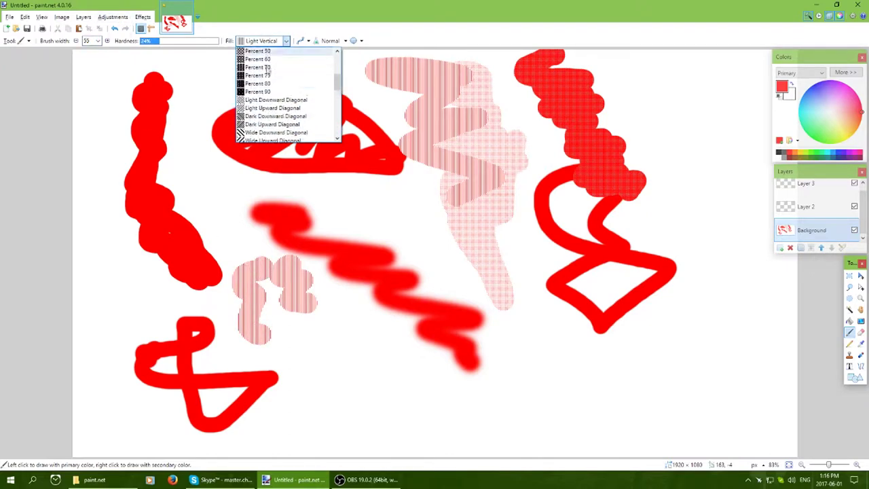
{"action": "left_click", "coordinate": [251, 50]}
{"action": "mouse_move", "coordinate": [216, 143]}
{"action": "left_mouse_down"}
{"action": "mouse_move", "coordinate": [204, 187]}
{"action": "mouse_move", "coordinate": [231, 205]}
{"action": "left_mouse_up"}
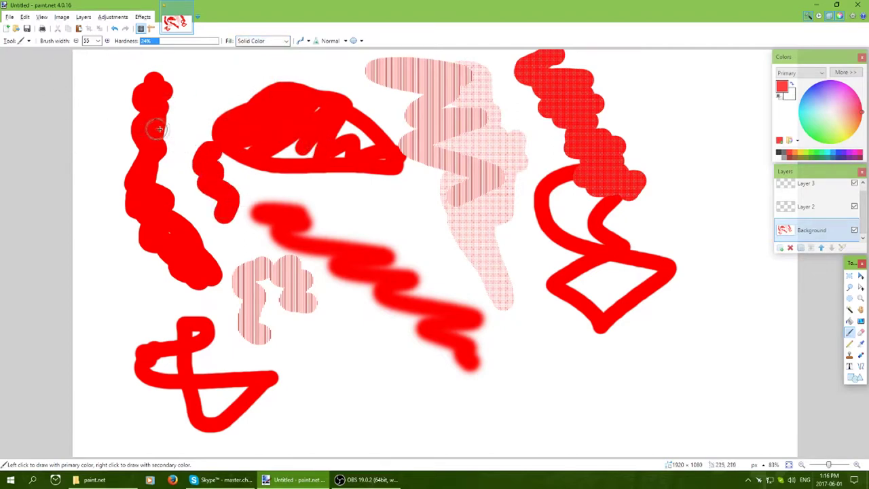
{"action": "left_click_drag", "start_coordinate": [191, 42], "coordinate": [219, 41]}
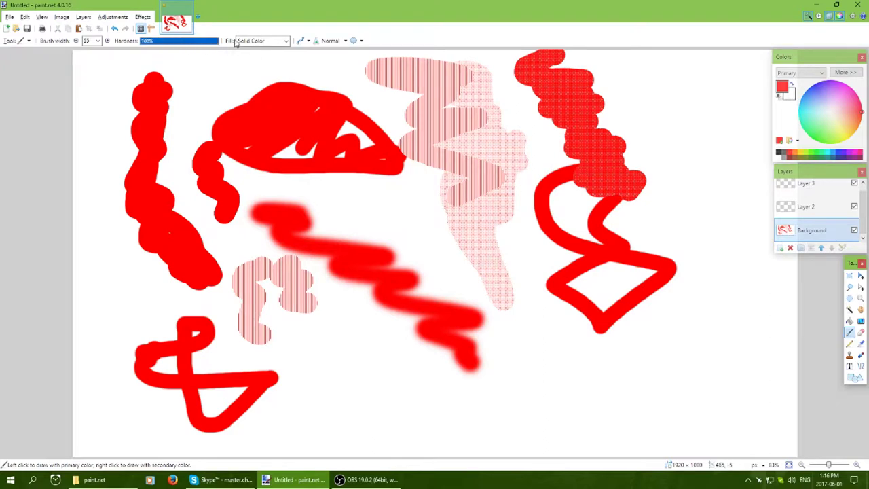
Paint a hard solid red width-55 stroke along the canvas's left edge
{"action": "left_click_drag", "start_coordinate": [88, 74], "coordinate": [89, 183]}
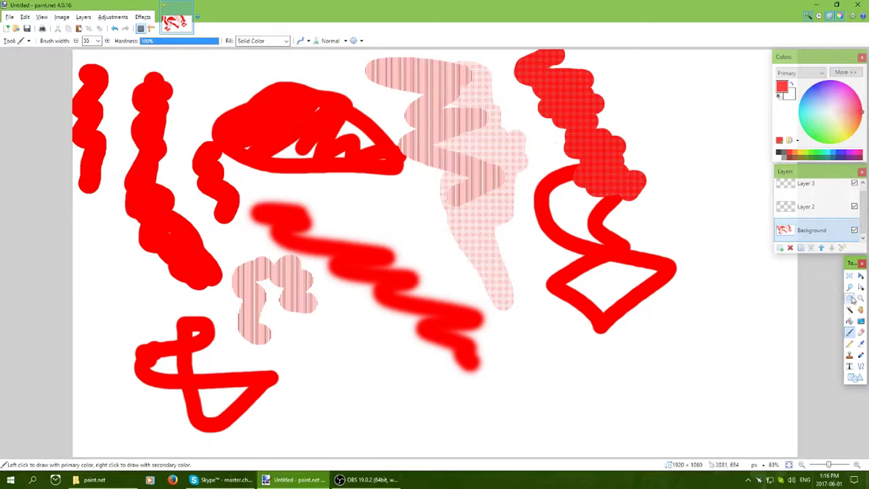
Zoom in on the left strokes and a red blob's edge, then zoom back out
{"action": "left_click", "coordinate": [850, 298]}
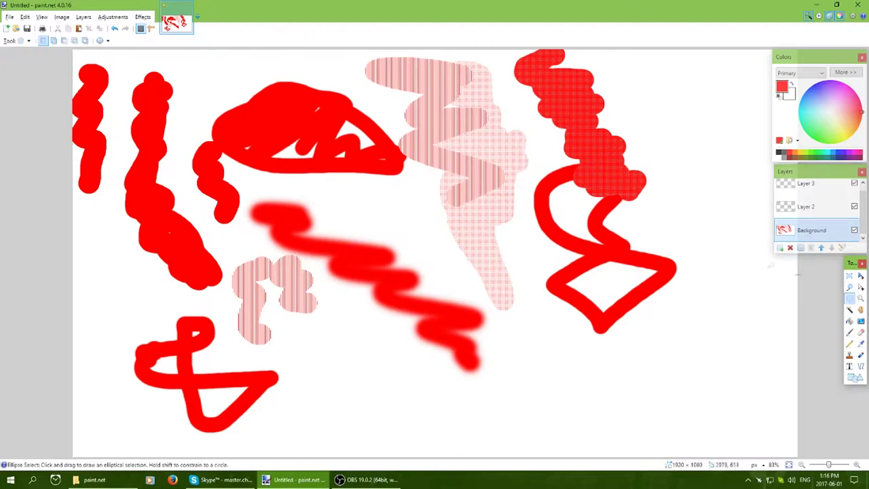
{"action": "left_click", "coordinate": [861, 299]}
{"action": "left_click_drag", "start_coordinate": [165, 77], "coordinate": [48, 145]}
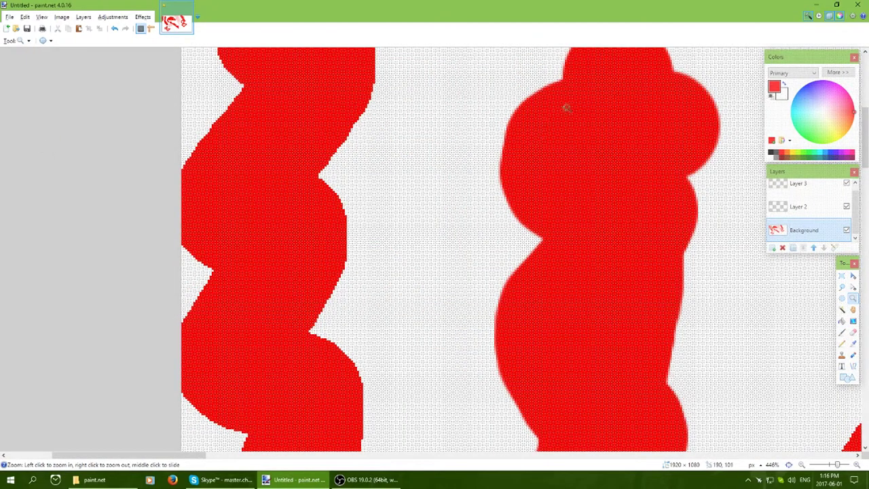
{"action": "left_click", "coordinate": [514, 135]}
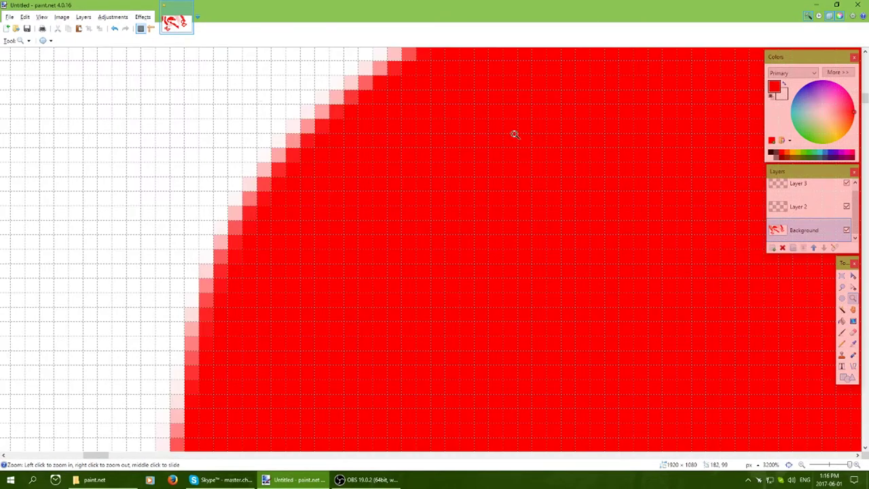
{"action": "right_click", "coordinate": [266, 188]}
{"action": "right_click", "coordinate": [273, 181]}
{"action": "right_click", "coordinate": [274, 180]}
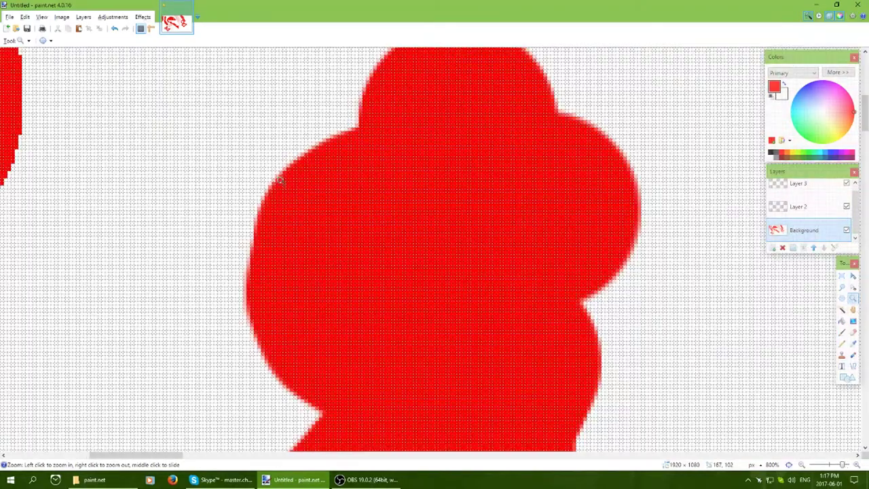
{"action": "right_click", "coordinate": [282, 176]}
{"action": "right_click", "coordinate": [293, 164]}
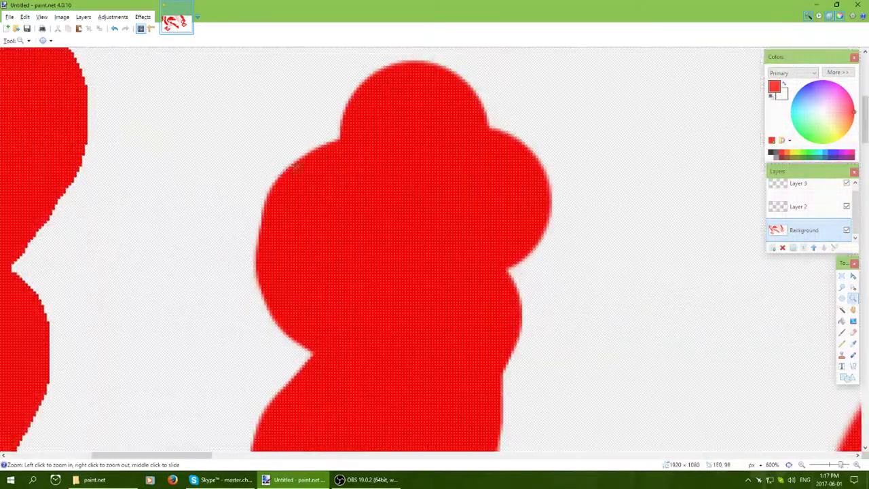
Hide the pixel grid and zoom in and out on the blob's notch and curved edges
{"action": "left_click", "coordinate": [141, 29]}
{"action": "left_click", "coordinate": [330, 139]}
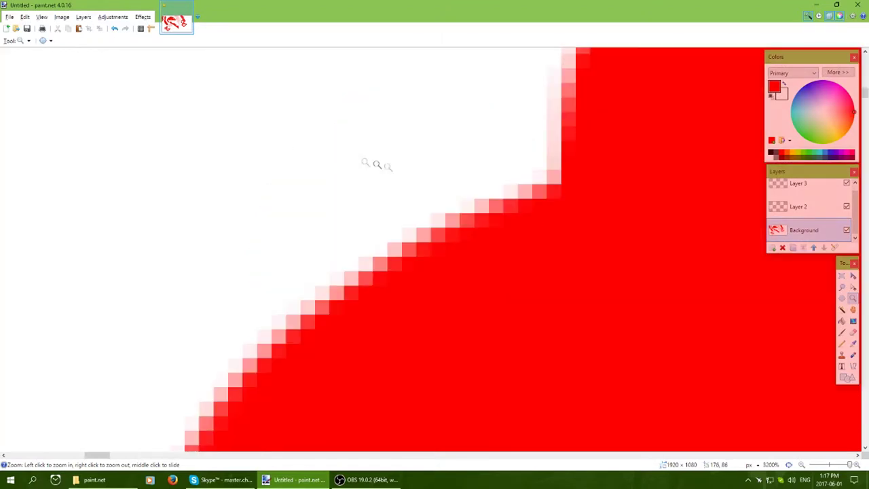
{"action": "right_click", "coordinate": [415, 235]}
{"action": "right_click", "coordinate": [418, 217]}
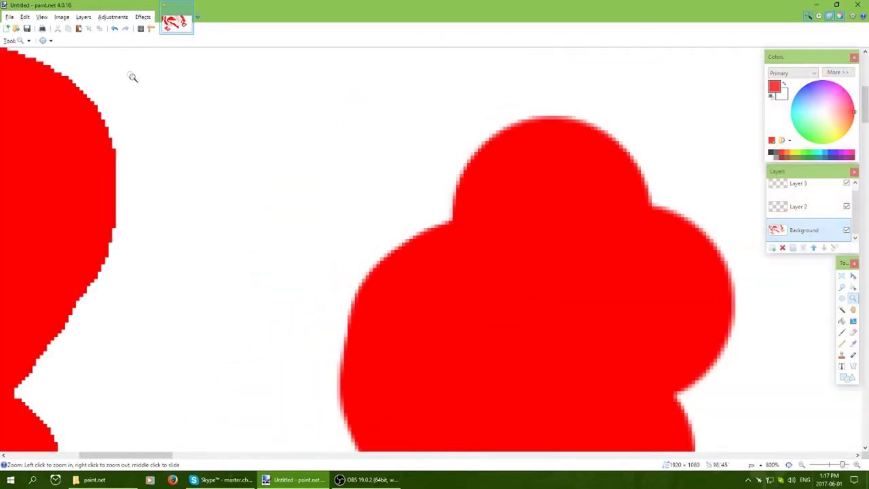
{"action": "left_click_drag", "start_coordinate": [141, 95], "coordinate": [88, 132]}
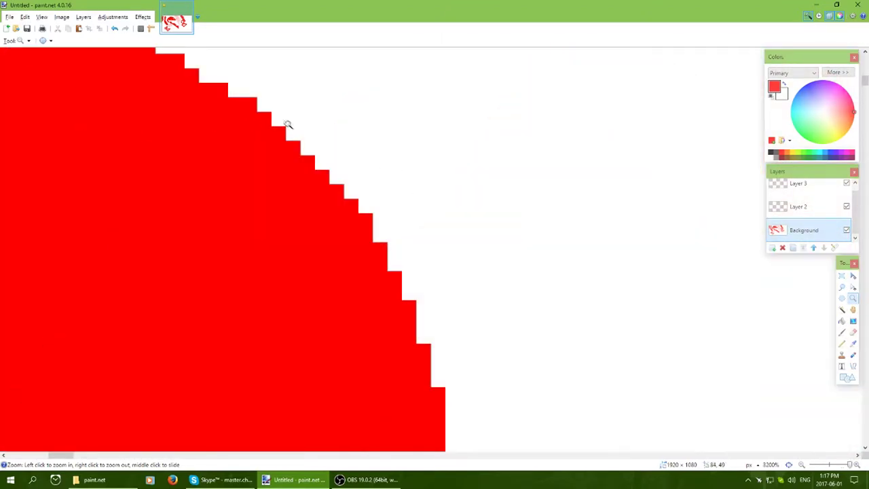
{"action": "right_click", "coordinate": [311, 106]}
{"action": "right_click", "coordinate": [314, 107]}
{"action": "right_click", "coordinate": [315, 106]}
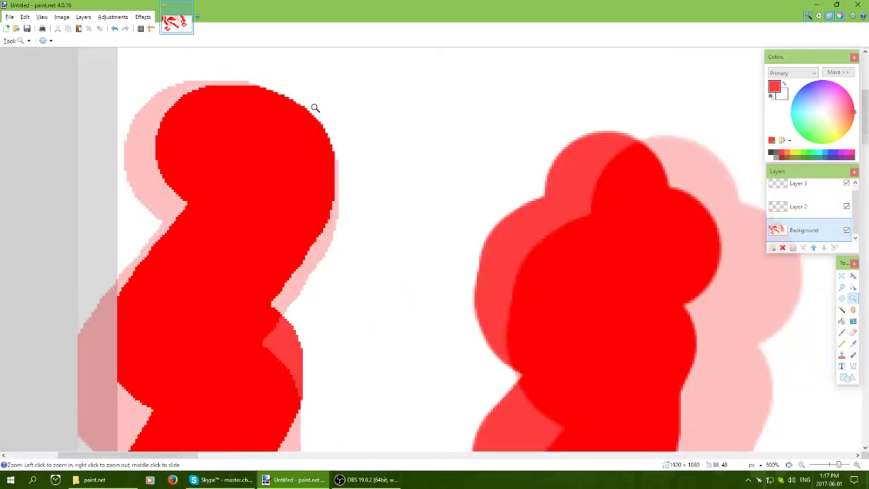
{"action": "right_click", "coordinate": [315, 108]}
{"action": "right_click", "coordinate": [316, 107]}
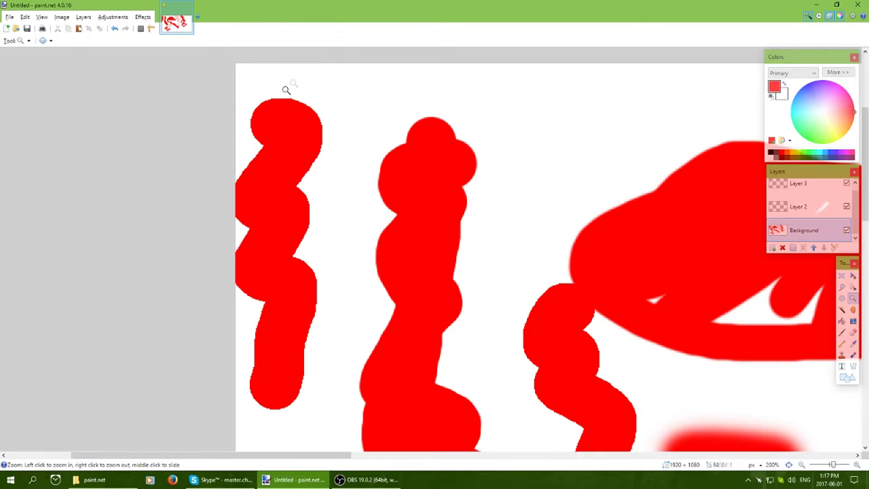
{"action": "left_click_drag", "start_coordinate": [302, 131], "coordinate": [302, 131]}
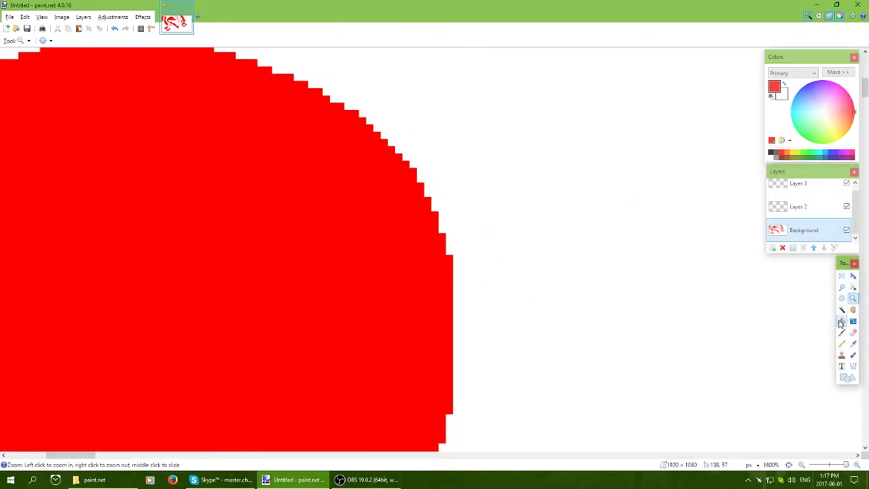
With the Paintbrush selected, turn on brush antialiasing
{"action": "left_click", "coordinate": [842, 332]}
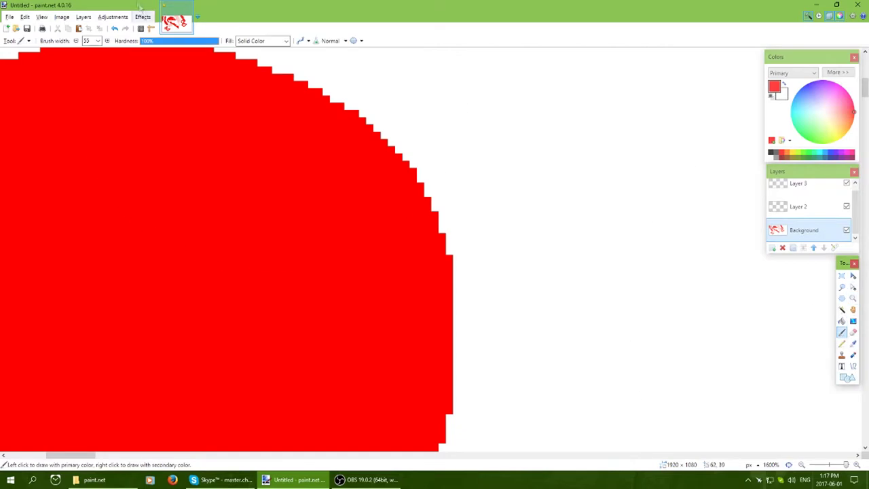
{"action": "left_click", "coordinate": [301, 40]}
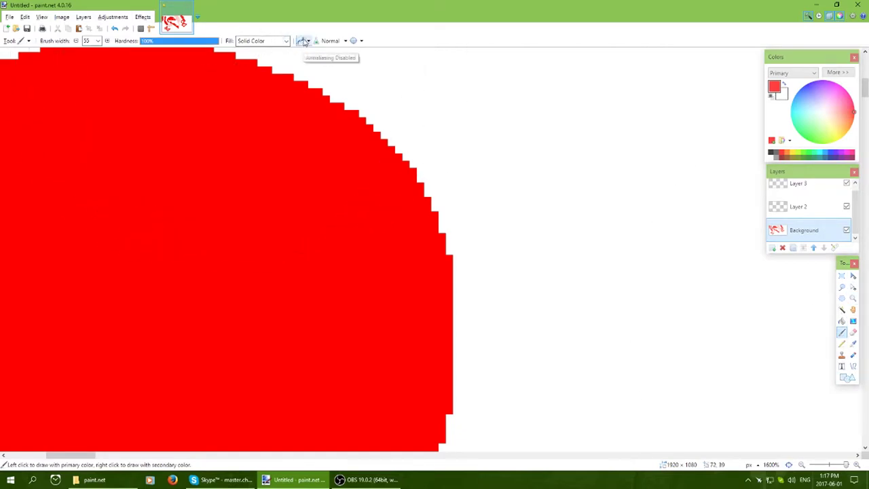
{"action": "left_click", "coordinate": [301, 41]}
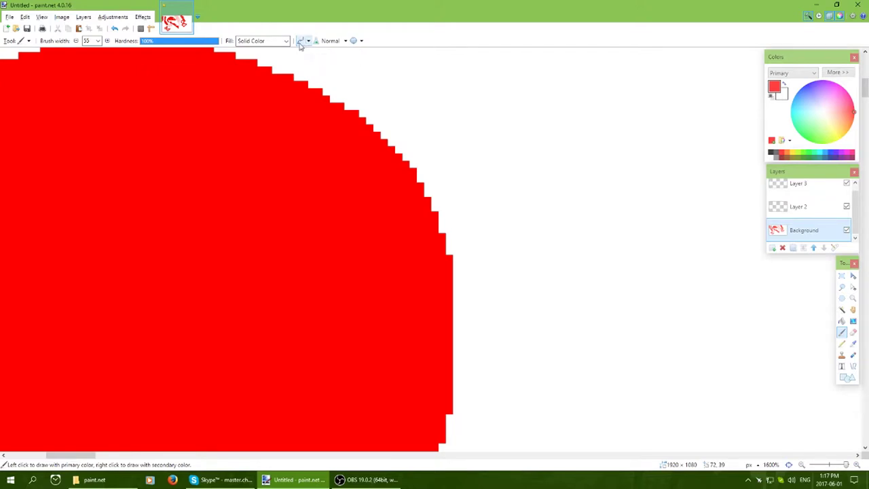
{"action": "left_click", "coordinate": [301, 41]}
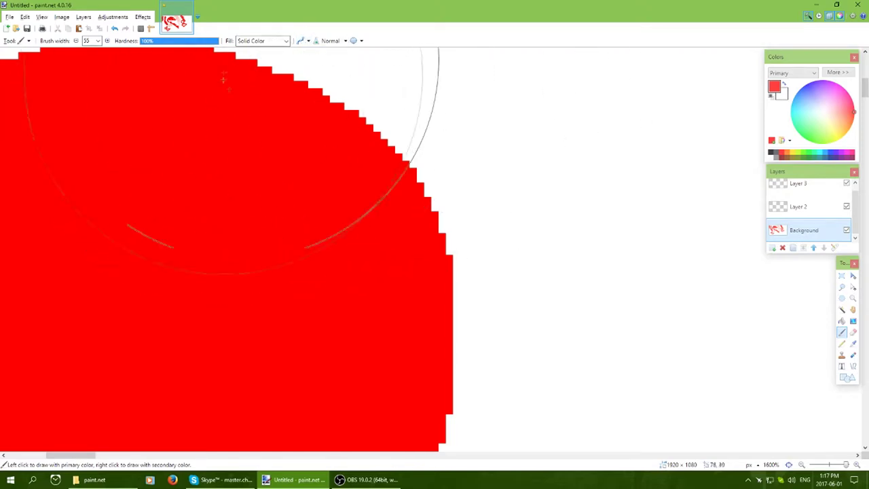
Zoom back out from the red blob's edge
{"action": "left_click", "coordinate": [853, 286]}
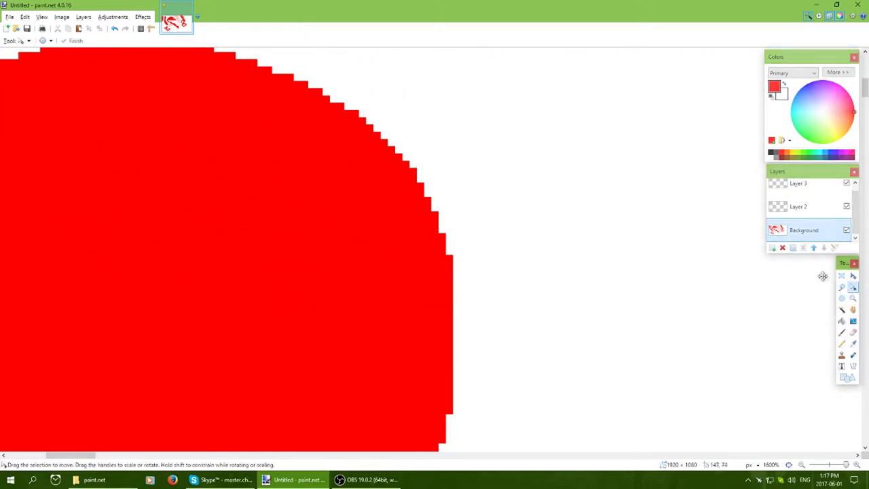
{"action": "left_click", "coordinate": [853, 299]}
{"action": "right_click", "coordinate": [593, 188]}
{"action": "right_click", "coordinate": [577, 178]}
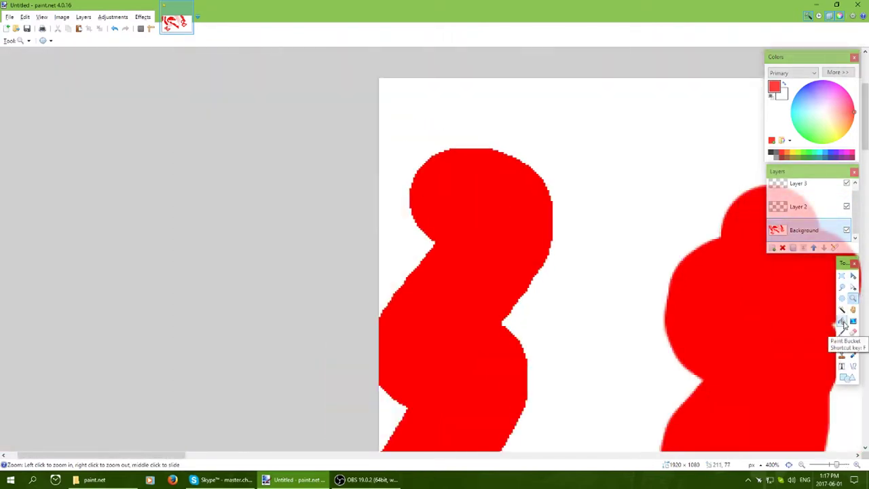
Bucket-fill the white background red, zoom out to check it, then undo it
{"action": "left_click", "coordinate": [842, 321]}
{"action": "left_click", "coordinate": [616, 138]}
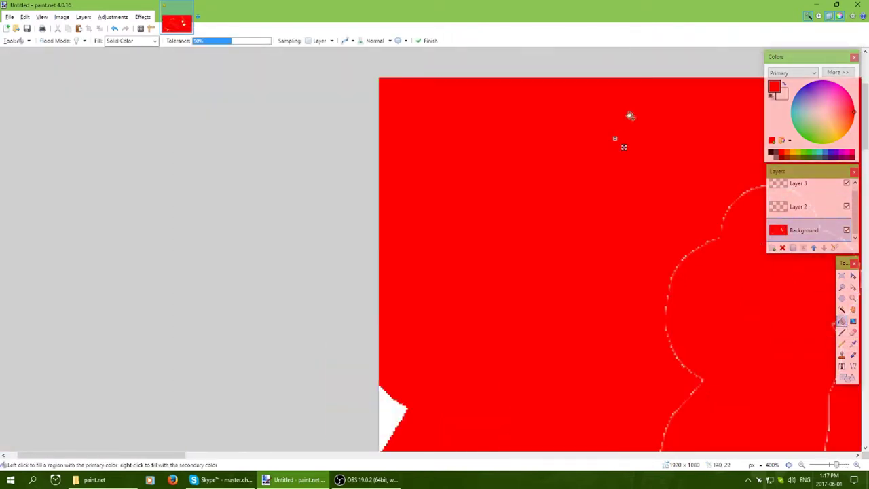
{"action": "key", "text": "z"}
{"action": "right_click", "coordinate": [456, 136]}
{"action": "right_click", "coordinate": [457, 136]}
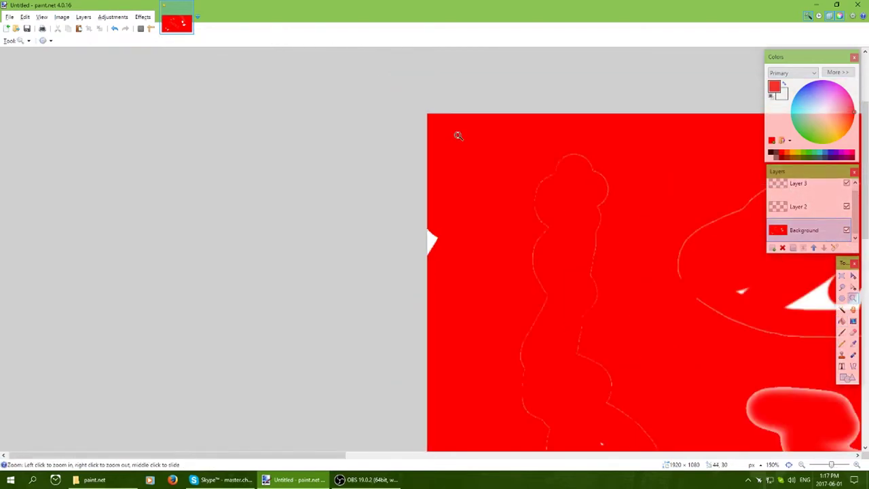
{"action": "right_click", "coordinate": [448, 127]}
{"action": "right_click", "coordinate": [476, 121]}
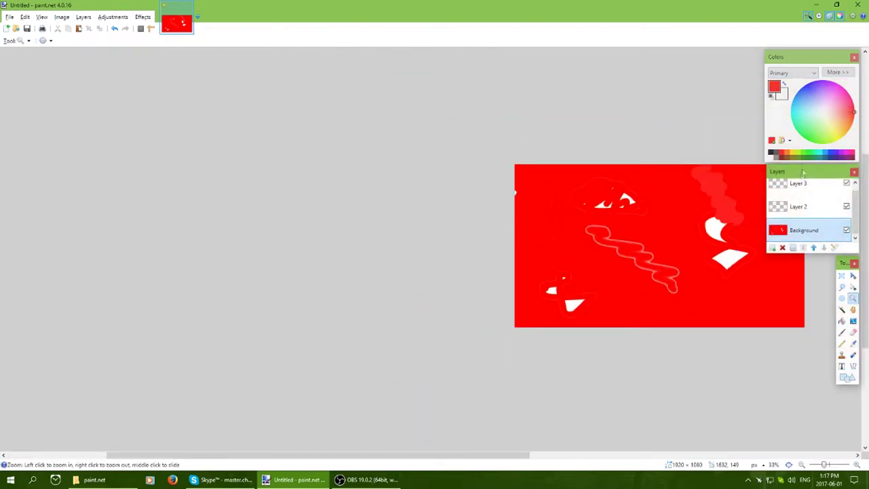
{"action": "key", "text": "f"}
{"action": "key", "text": "ctrl+z"}
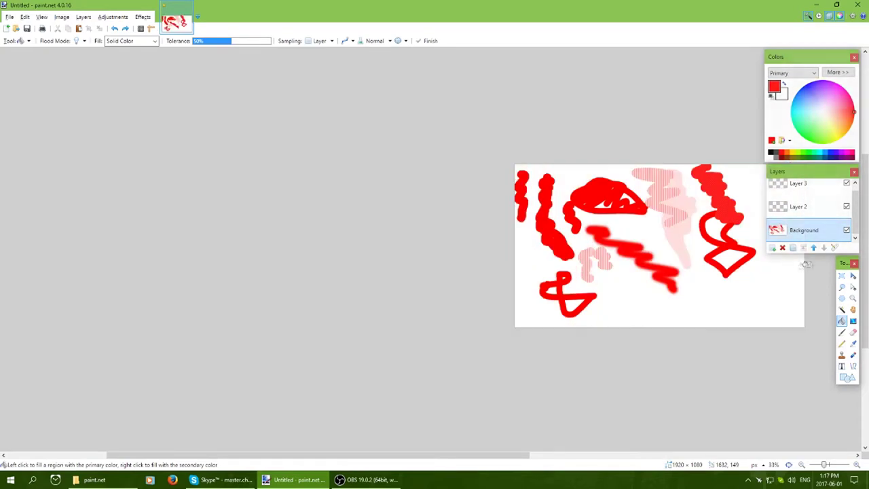
Fill the background after trying light cyan and green, settling on yellow at 74% tolerance
{"action": "left_click", "coordinate": [816, 113]}
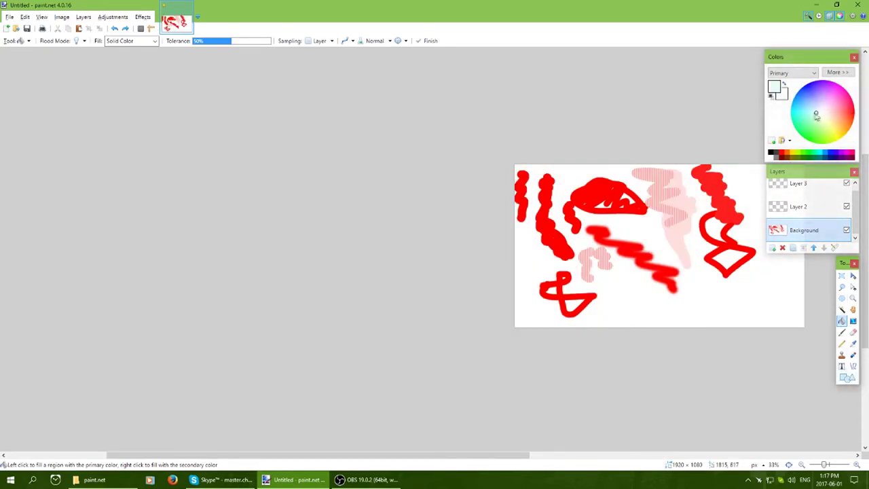
{"action": "left_click", "coordinate": [618, 175]}
{"action": "left_click", "coordinate": [797, 125]}
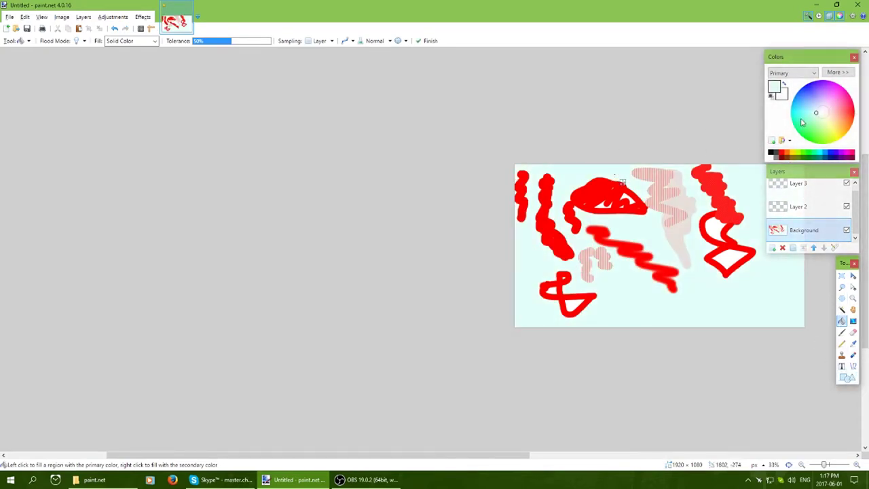
{"action": "left_click", "coordinate": [622, 182]}
{"action": "left_click", "coordinate": [809, 135]}
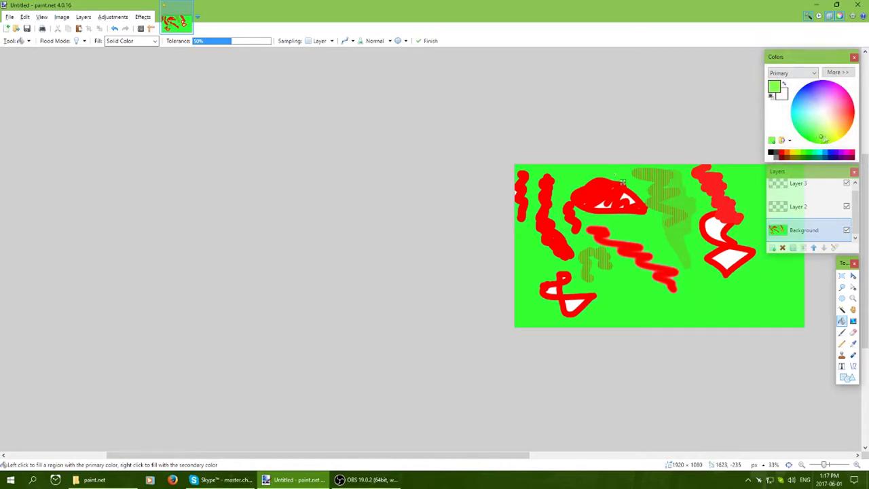
{"action": "left_click", "coordinate": [837, 133]}
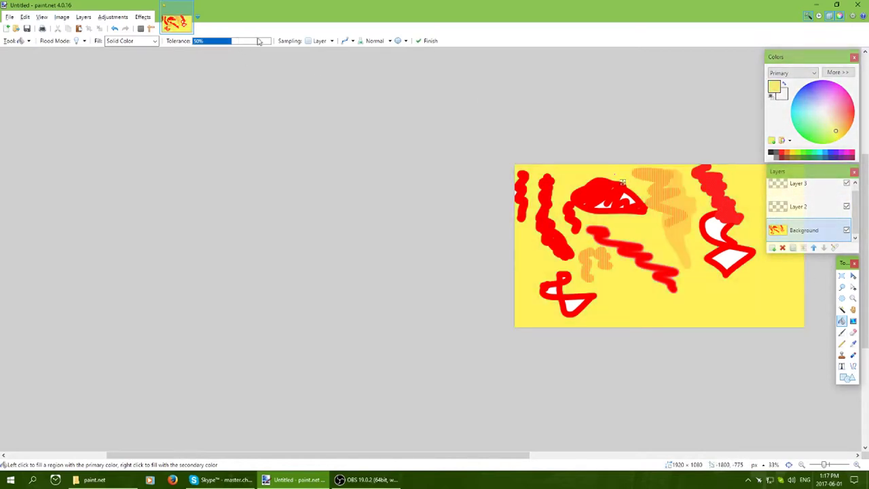
{"action": "mouse_move", "coordinate": [265, 42]}
{"action": "left_mouse_down"}
{"action": "mouse_move", "coordinate": [225, 42]}
{"action": "mouse_move", "coordinate": [251, 43]}
{"action": "left_mouse_up"}
Set the fill tolerance to 76% while zoomed in on the red zigzag
{"action": "left_click", "coordinate": [854, 298]}
{"action": "left_click_drag", "start_coordinate": [699, 288], "coordinate": [577, 224]}
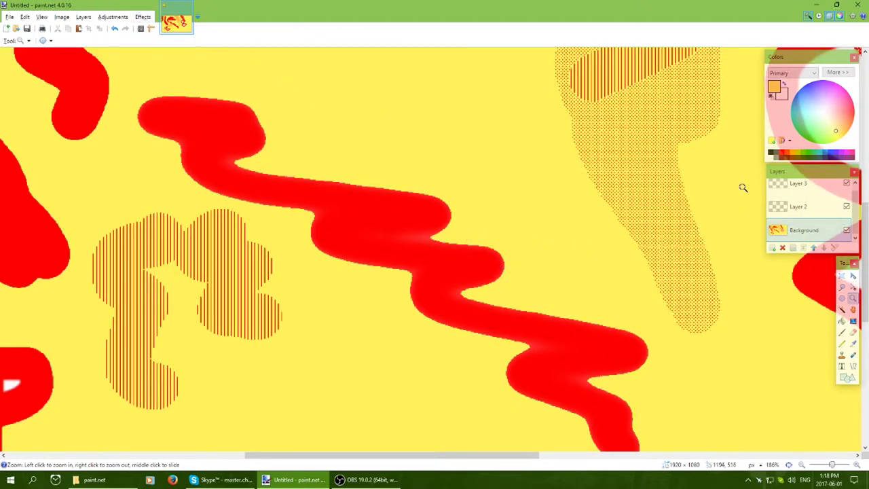
{"action": "key", "text": "f"}
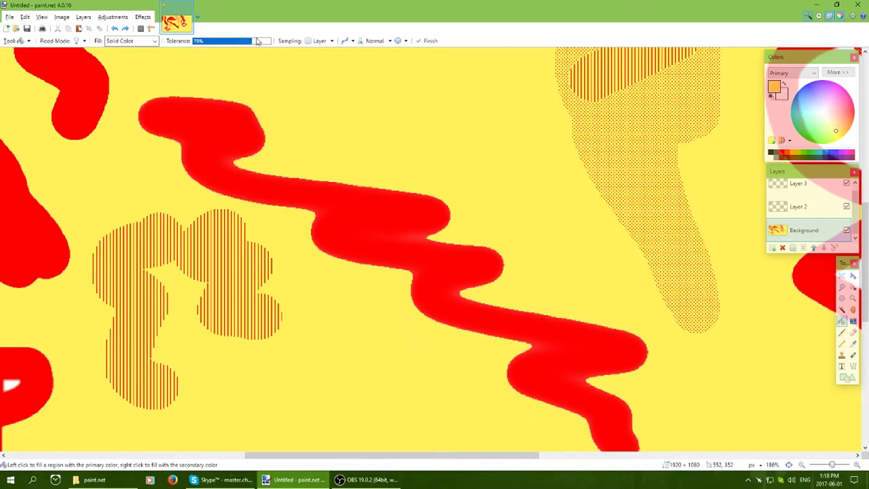
{"action": "mouse_move", "coordinate": [246, 40]}
{"action": "left_mouse_down"}
{"action": "mouse_move", "coordinate": [259, 43]}
{"action": "mouse_move", "coordinate": [250, 41]}
{"action": "left_mouse_up"}
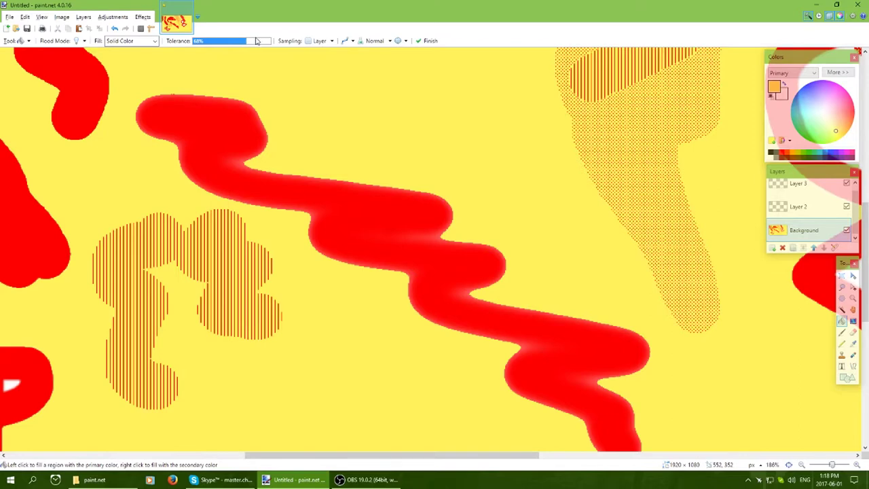
{"action": "left_click_drag", "start_coordinate": [260, 41], "coordinate": [253, 43]}
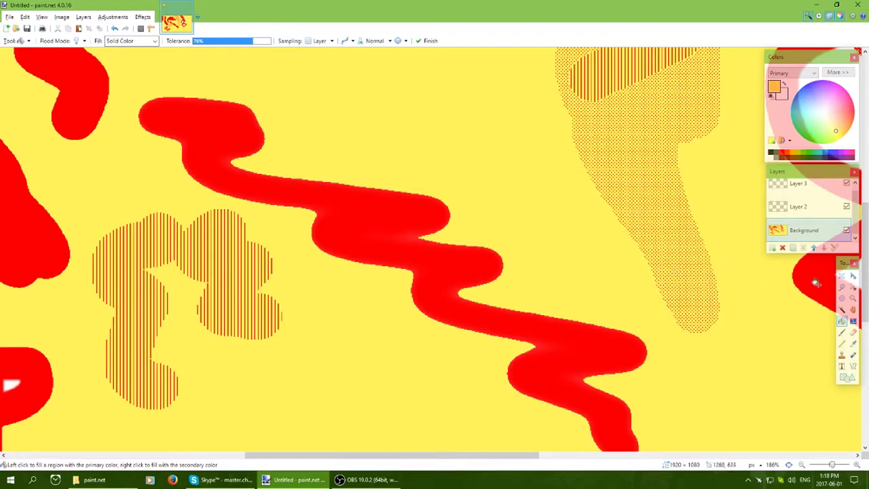
{"action": "left_click", "coordinate": [853, 297]}
{"action": "right_click", "coordinate": [395, 212]}
{"action": "right_click", "coordinate": [401, 209]}
{"action": "right_click", "coordinate": [401, 209]}
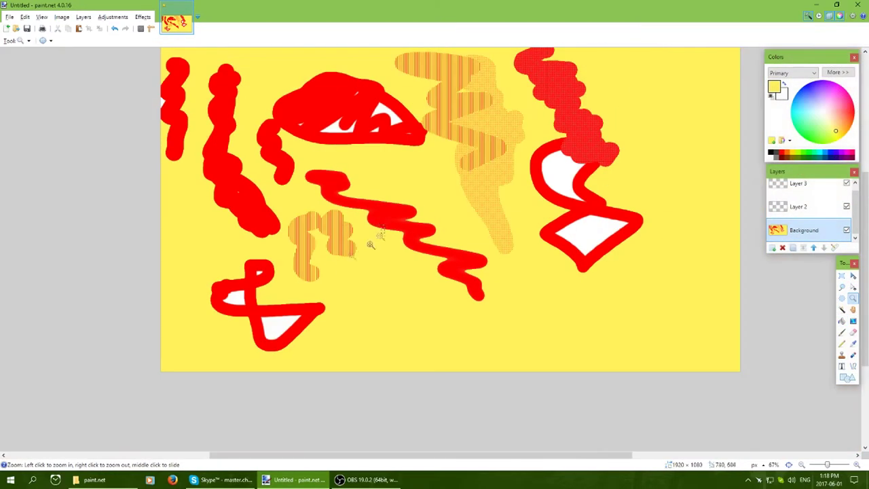
Fill the white gap in the lower-left red shape yellow, undoing the fill that yellowed the strokes
{"action": "left_click_drag", "start_coordinate": [384, 225], "coordinate": [196, 370]}
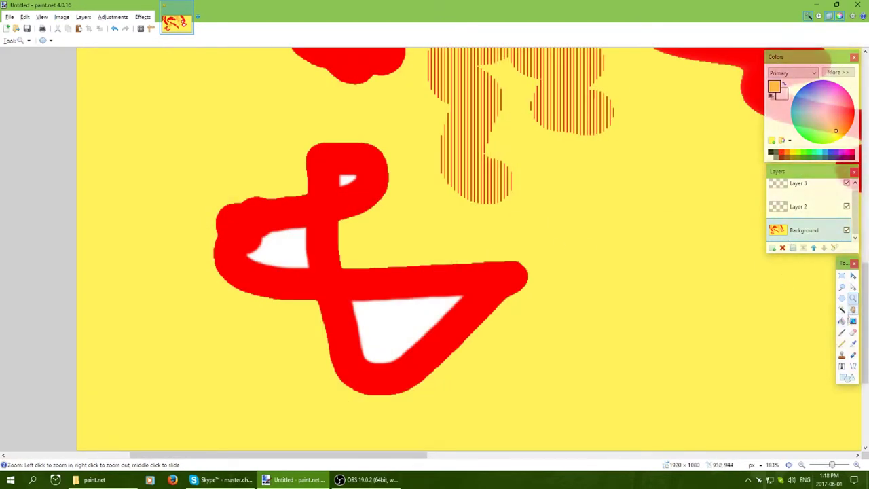
{"action": "left_click", "coordinate": [842, 321]}
{"action": "left_click", "coordinate": [399, 332]}
{"action": "left_click", "coordinate": [292, 248]}
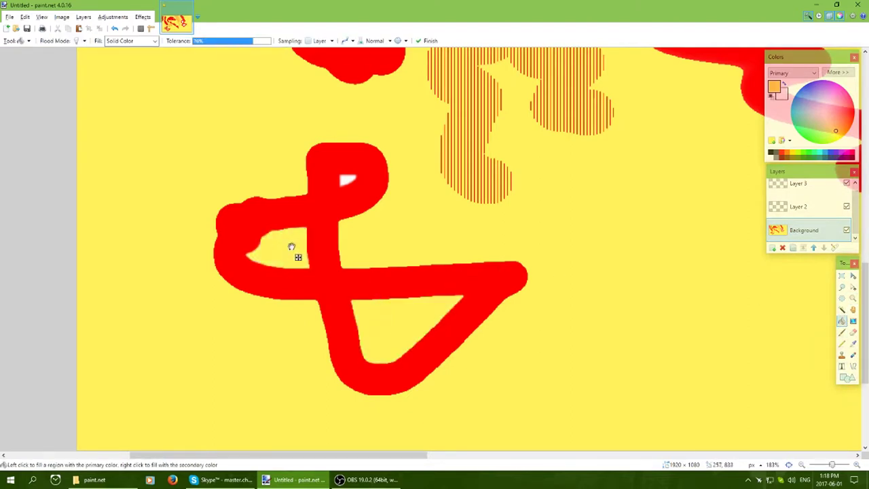
{"action": "left_click", "coordinate": [345, 174]}
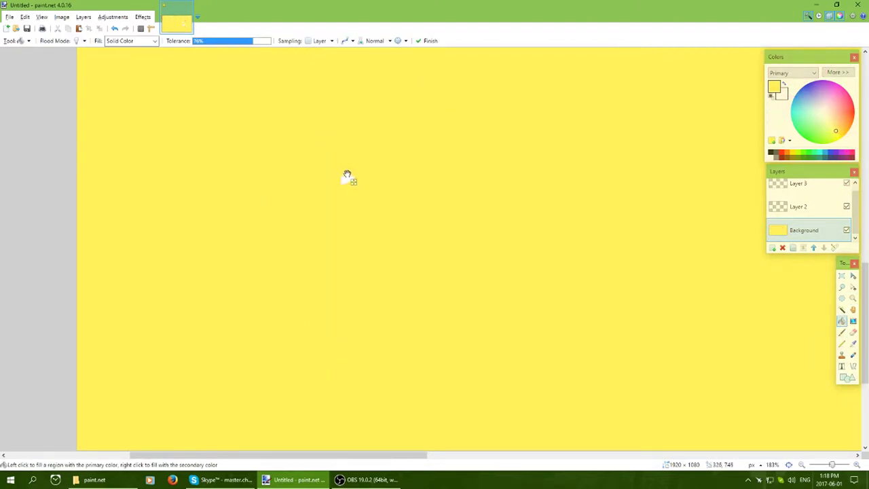
{"action": "key", "text": "ctrl+z"}
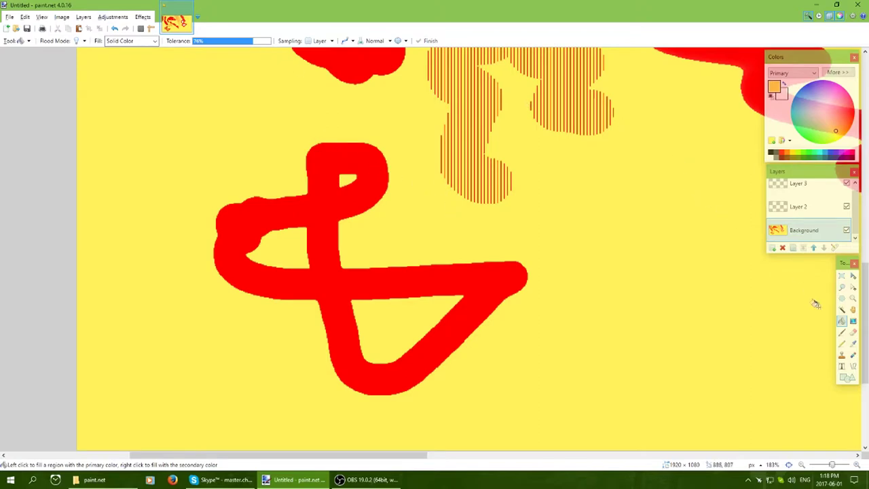
Pan around the drawing to bring the hatched strokes into view
{"action": "left_click", "coordinate": [853, 309]}
{"action": "mouse_move", "coordinate": [659, 197]}
{"action": "left_mouse_down"}
{"action": "mouse_move", "coordinate": [404, 172]}
{"action": "mouse_move", "coordinate": [453, 200]}
{"action": "mouse_move", "coordinate": [452, 178]}
{"action": "mouse_move", "coordinate": [608, 223]}
{"action": "mouse_move", "coordinate": [516, 204]}
{"action": "mouse_move", "coordinate": [441, 204]}
{"action": "mouse_move", "coordinate": [504, 209]}
{"action": "left_mouse_up"}
{"action": "mouse_move", "coordinate": [686, 182]}
{"action": "left_mouse_down"}
{"action": "mouse_move", "coordinate": [564, 151]}
{"action": "mouse_move", "coordinate": [383, 174]}
{"action": "mouse_move", "coordinate": [408, 136]}
{"action": "mouse_move", "coordinate": [393, 114]}
{"action": "left_mouse_up"}
{"action": "mouse_move", "coordinate": [622, 137]}
{"action": "left_mouse_down"}
{"action": "mouse_move", "coordinate": [287, 106]}
{"action": "mouse_move", "coordinate": [580, 130]}
{"action": "left_mouse_up"}
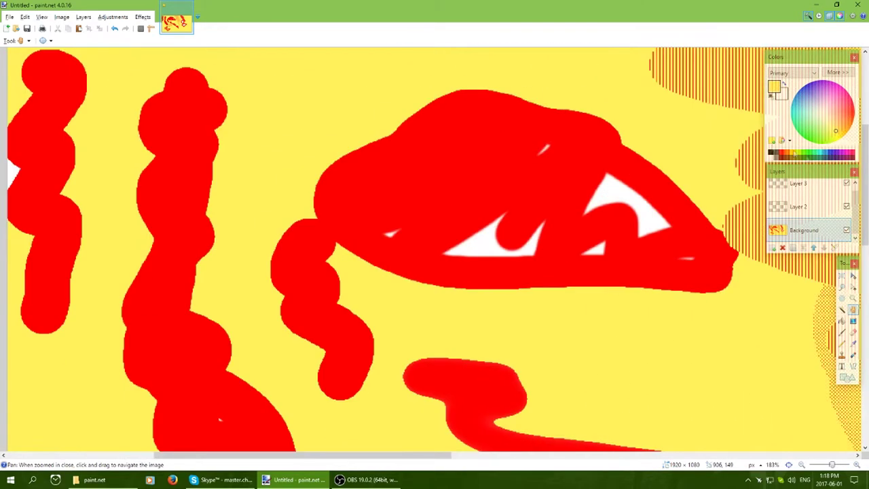
{"action": "left_click", "coordinate": [842, 276]}
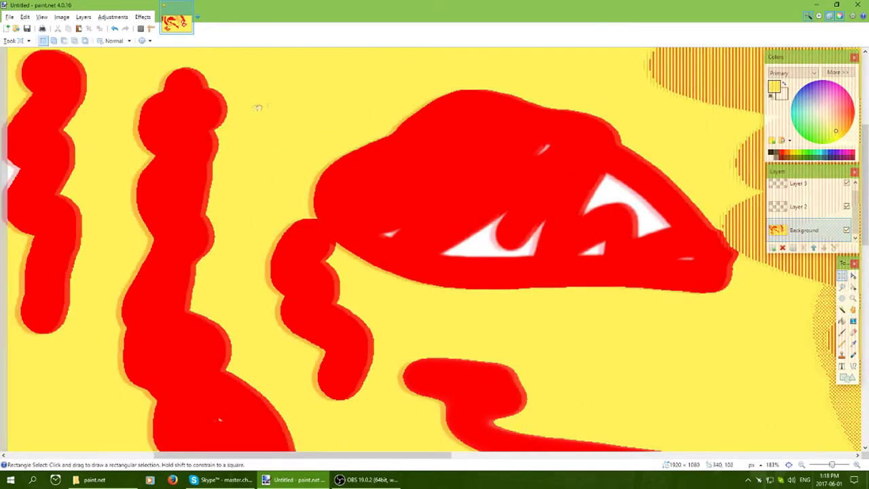
{"action": "scroll", "coordinate": [254, 102], "scroll_direction": "right", "scroll_amount": 2}
{"action": "scroll", "coordinate": [258, 95], "scroll_direction": "right", "scroll_amount": 10}
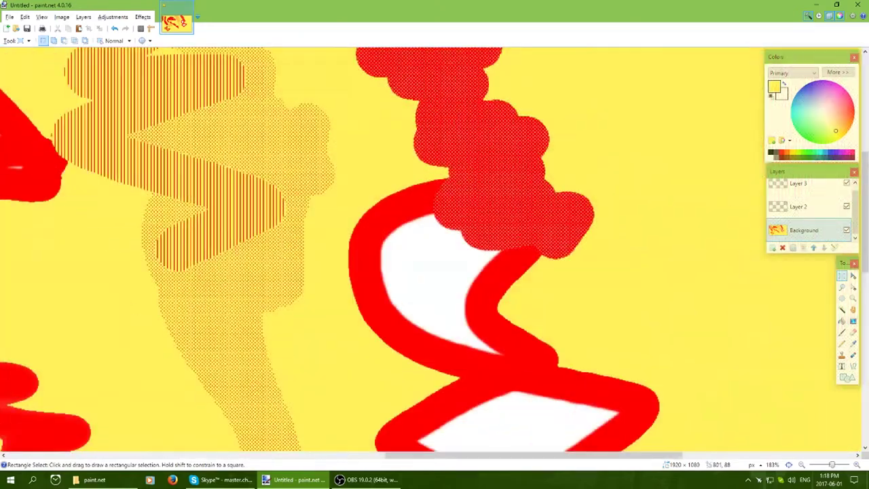
{"action": "scroll", "coordinate": [571, 87], "scroll_direction": "right", "scroll_amount": 5}
{"action": "scroll", "coordinate": [572, 86], "scroll_direction": "left", "scroll_amount": 15}
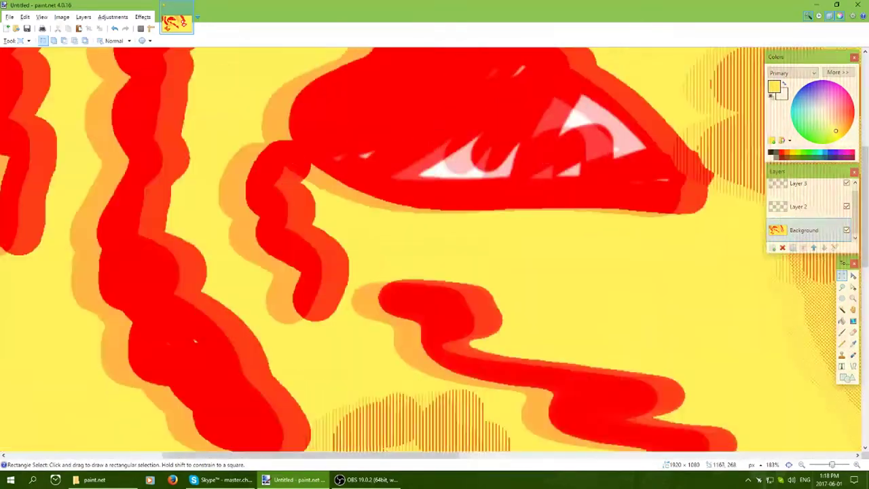
{"action": "scroll", "coordinate": [213, 56], "scroll_direction": "right", "scroll_amount": 15}
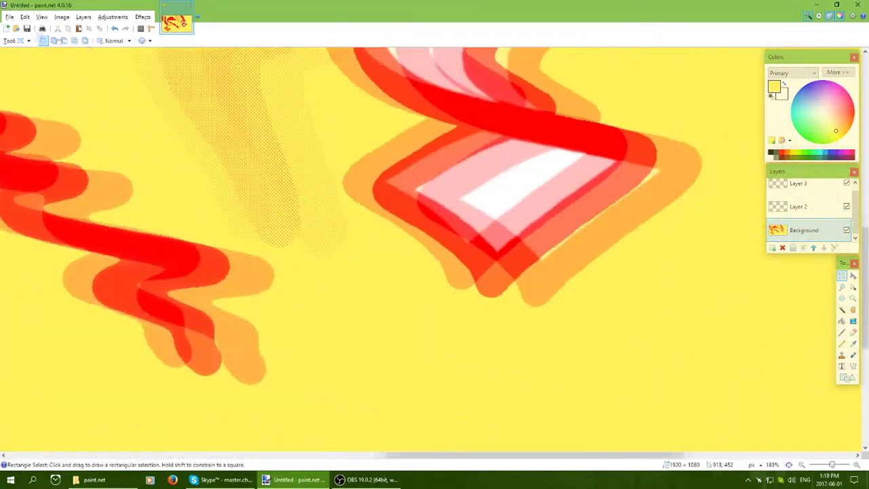
{"action": "scroll", "coordinate": [212, 55], "scroll_direction": "down", "scroll_amount": 1}
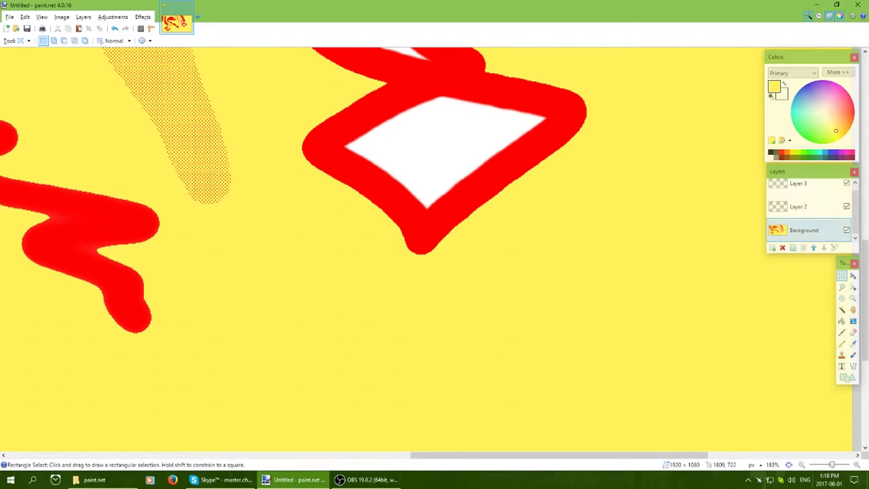
{"action": "left_click", "coordinate": [854, 322]}
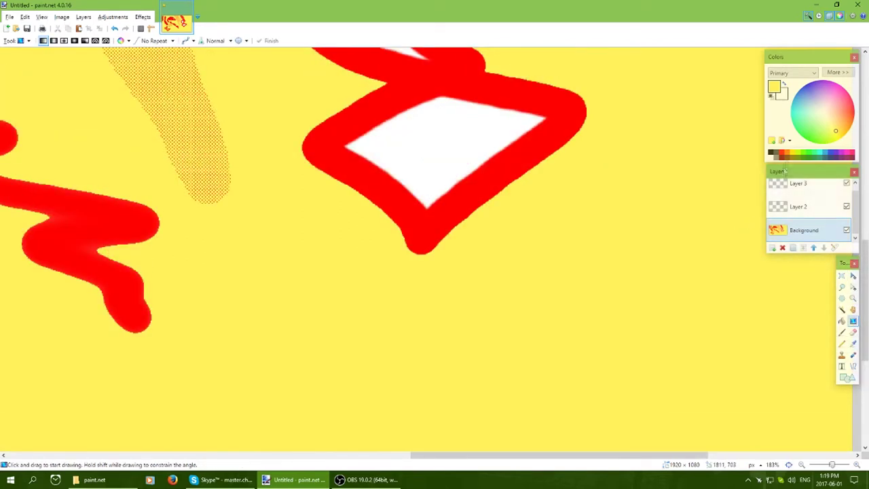
Zoom out to 50% to see the whole canvas
{"action": "scroll", "coordinate": [523, 185], "scroll_direction": "down", "scroll_amount": 3}
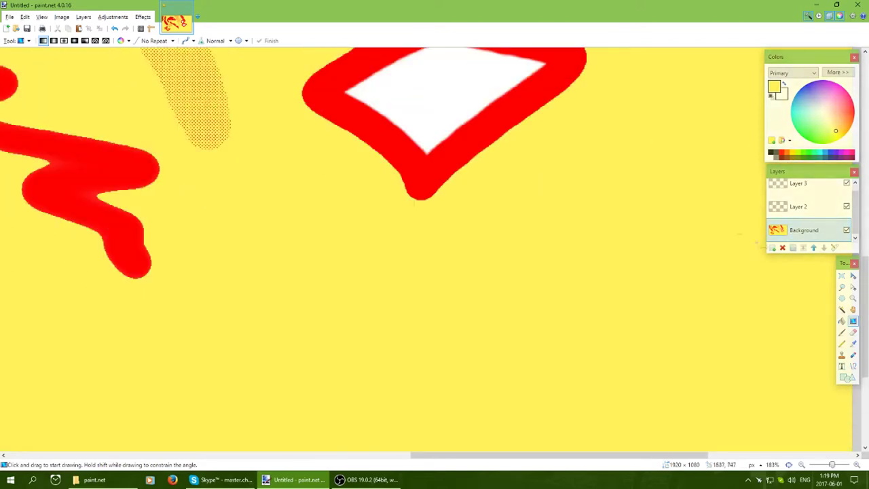
{"action": "left_click", "coordinate": [854, 298]}
{"action": "right_click", "coordinate": [572, 210]}
{"action": "right_click", "coordinate": [584, 215]}
{"action": "right_click", "coordinate": [583, 215]}
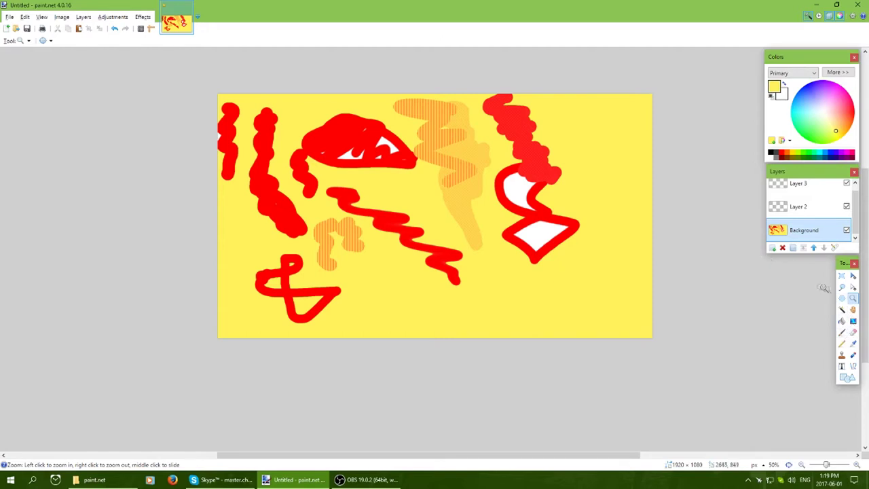
Draw a Linear Reflected gradient from the canvas centre straight up, replacing a trial radial one
{"action": "left_click", "coordinate": [853, 320]}
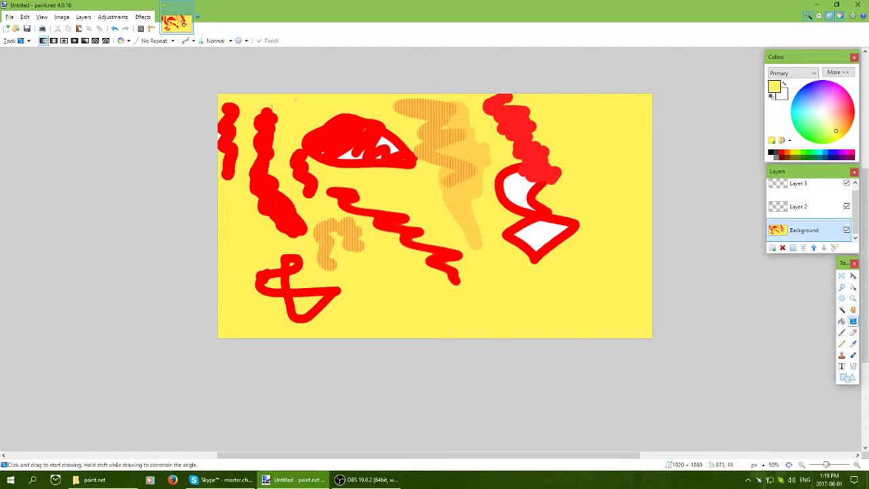
{"action": "left_click", "coordinate": [75, 42]}
{"action": "mouse_move", "coordinate": [426, 204]}
{"action": "left_mouse_down"}
{"action": "mouse_move", "coordinate": [508, 227]}
{"action": "mouse_move", "coordinate": [687, 248]}
{"action": "mouse_move", "coordinate": [569, 227]}
{"action": "left_mouse_up"}
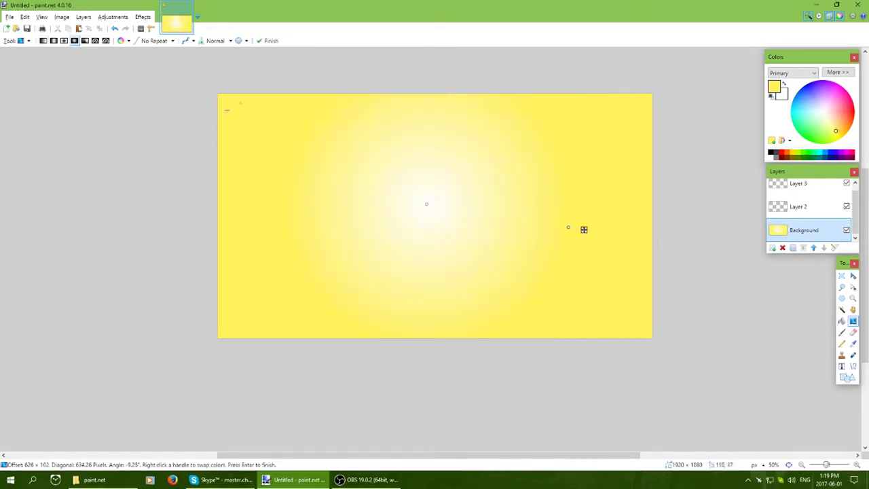
{"action": "left_click", "coordinate": [54, 41]}
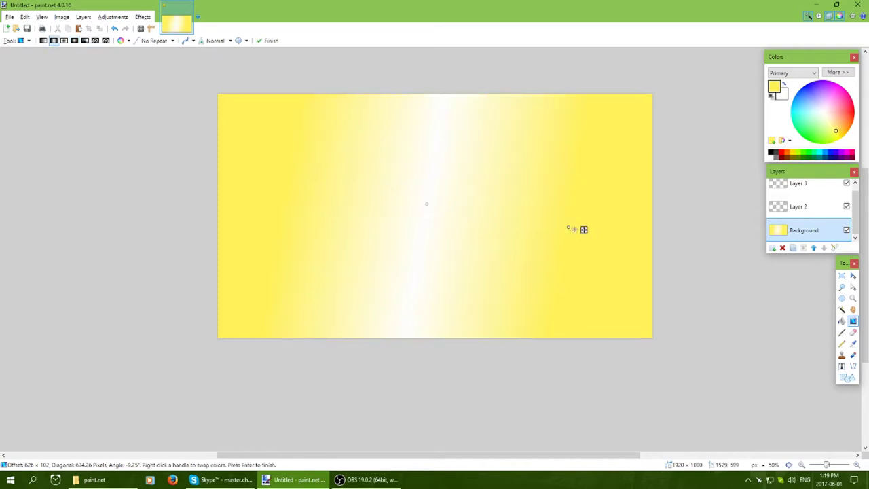
{"action": "left_click_drag", "start_coordinate": [567, 227], "coordinate": [431, 80]}
{"action": "left_click_drag", "start_coordinate": [428, 208], "coordinate": [428, 216]}
{"action": "left_click", "coordinate": [28, 40]}
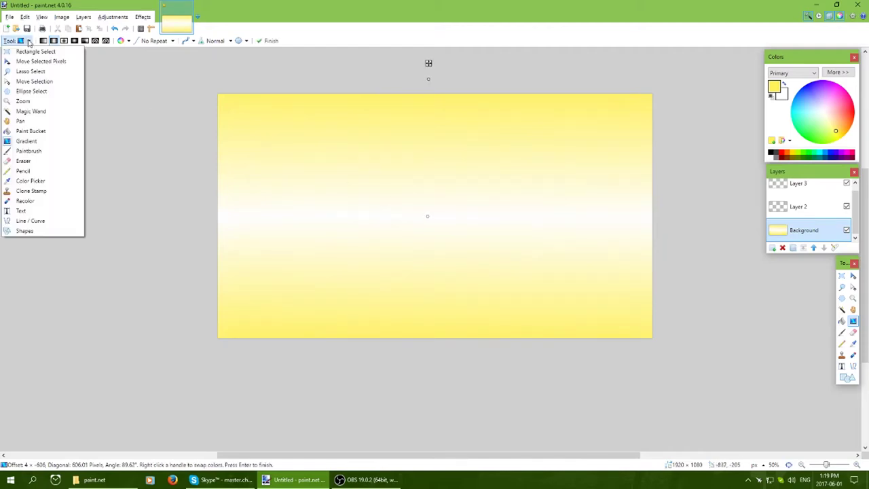
Keep the gradient in Color mode and set its repeat behaviour to Repeat Wrapped
{"action": "left_click", "coordinate": [28, 41]}
{"action": "left_click", "coordinate": [125, 42]}
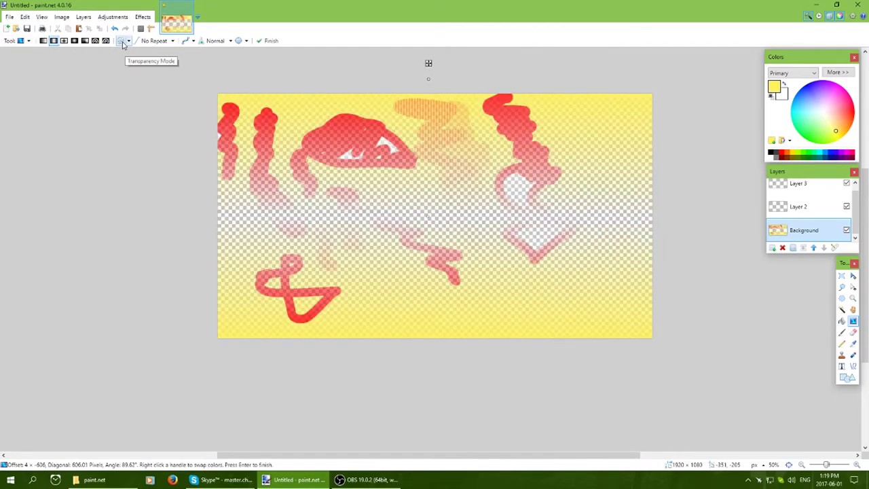
{"action": "left_click", "coordinate": [121, 41]}
{"action": "left_click", "coordinate": [122, 41]}
{"action": "left_click", "coordinate": [121, 41]}
{"action": "left_click", "coordinate": [144, 42]}
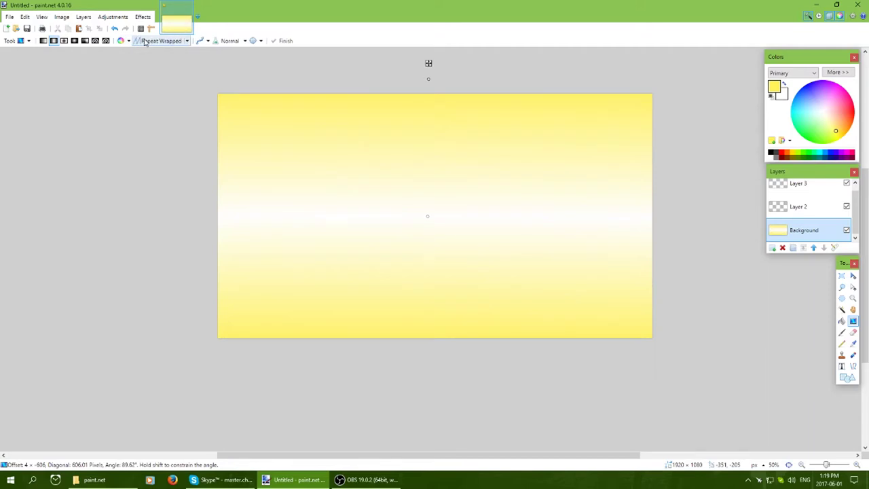
{"action": "left_click", "coordinate": [145, 41]}
{"action": "left_click", "coordinate": [147, 41]}
{"action": "left_click", "coordinate": [153, 42]}
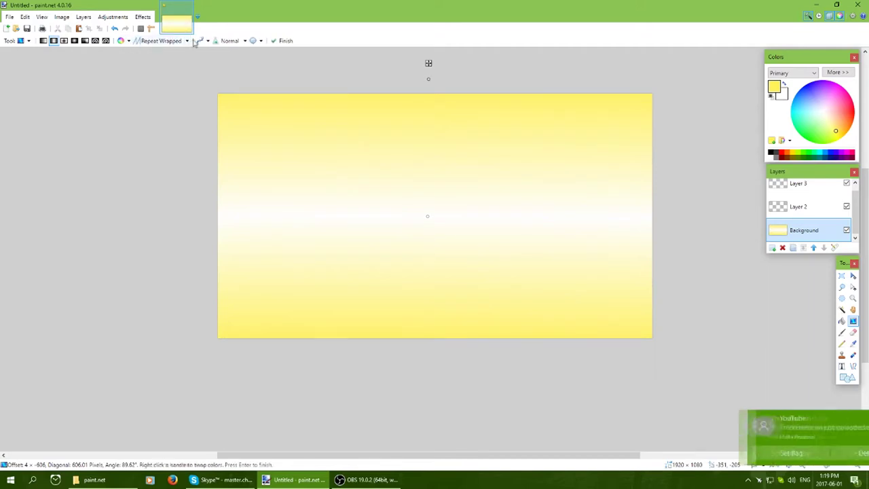
Try several blending modes, then apply the gradient in Difference blending mode
{"action": "left_click", "coordinate": [229, 41]}
{"action": "left_click", "coordinate": [229, 42]}
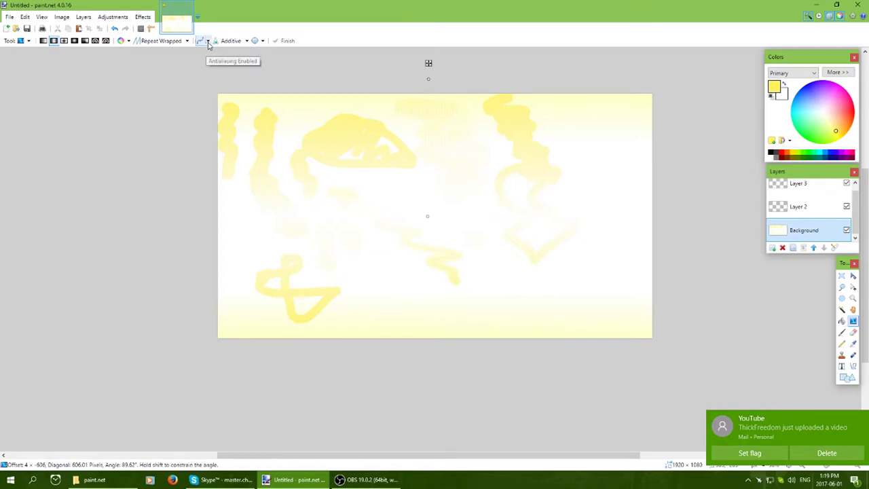
{"action": "left_click", "coordinate": [231, 42]}
{"action": "left_click", "coordinate": [232, 41]}
{"action": "left_click", "coordinate": [232, 42]}
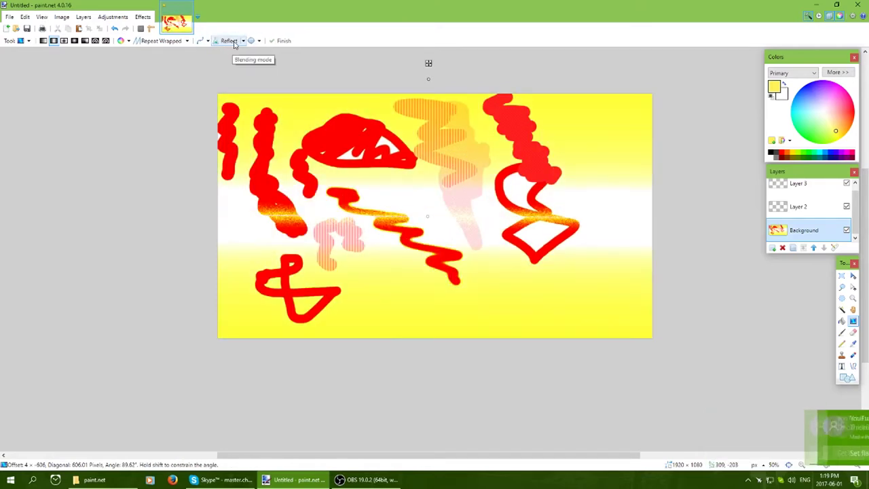
{"action": "left_click", "coordinate": [232, 41]}
{"action": "left_click", "coordinate": [231, 41]}
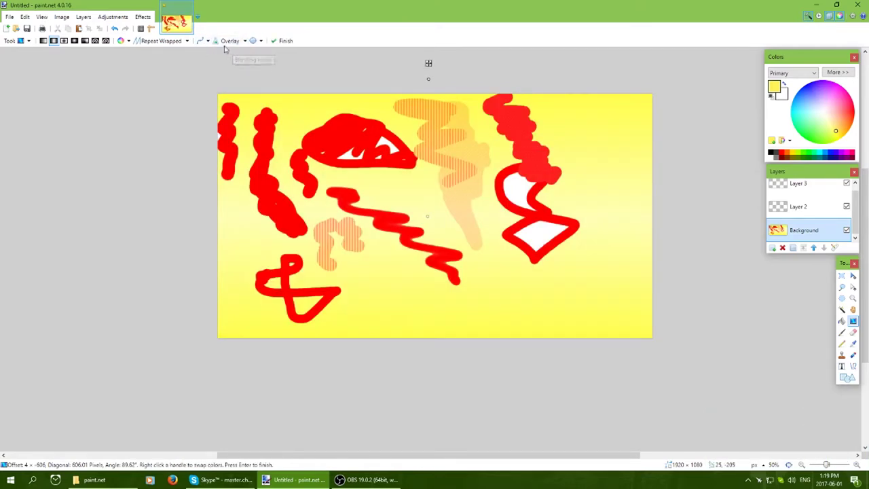
{"action": "left_click", "coordinate": [245, 42]}
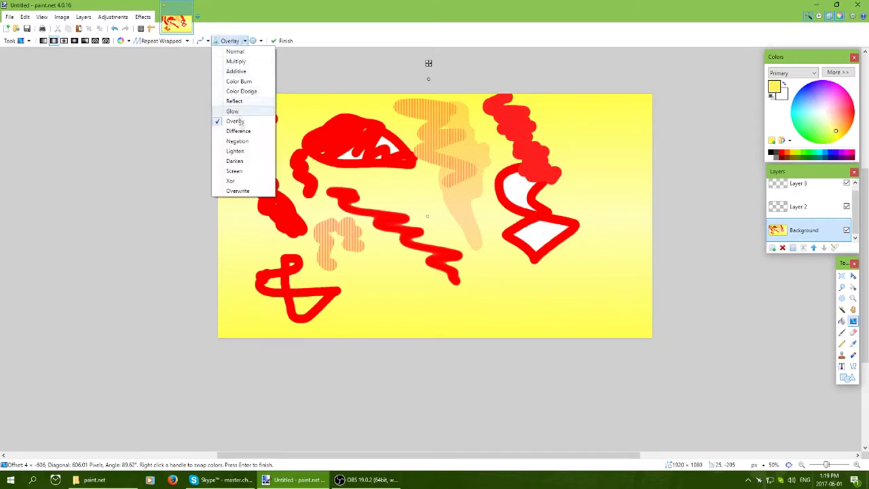
{"action": "left_click", "coordinate": [237, 129]}
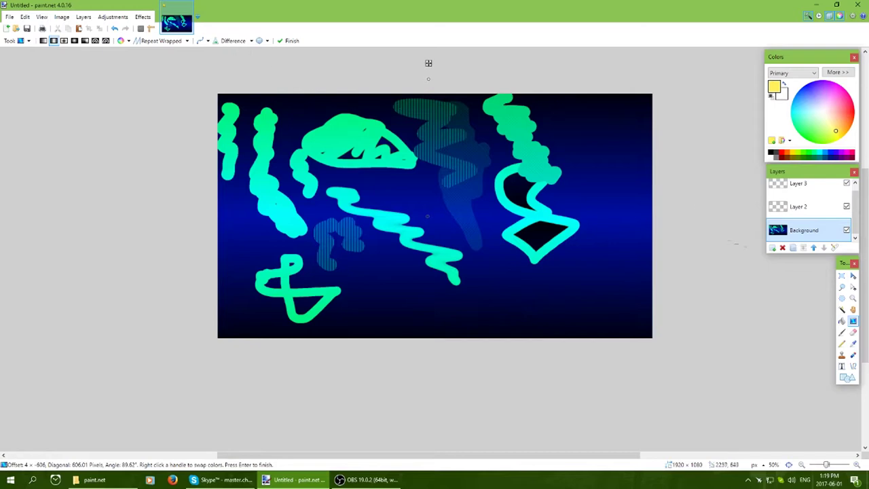
{"action": "key", "text": "s"}
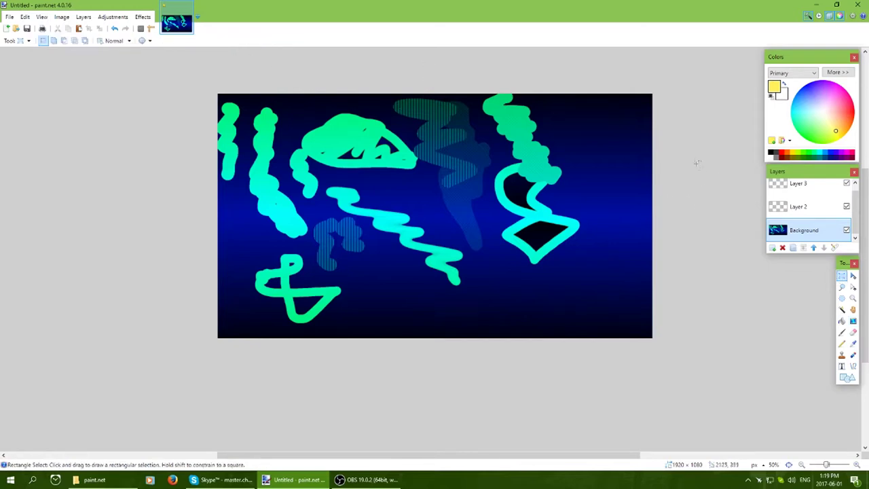
Erase a zigzag patch to transparency with the Eraser at width 55
{"action": "left_click", "coordinate": [853, 331]}
{"action": "mouse_move", "coordinate": [468, 160]}
{"action": "left_mouse_down"}
{"action": "mouse_move", "coordinate": [448, 190]}
{"action": "mouse_move", "coordinate": [428, 198]}
{"action": "mouse_move", "coordinate": [497, 223]}
{"action": "mouse_move", "coordinate": [489, 231]}
{"action": "left_mouse_up"}
{"action": "left_click", "coordinate": [98, 41]}
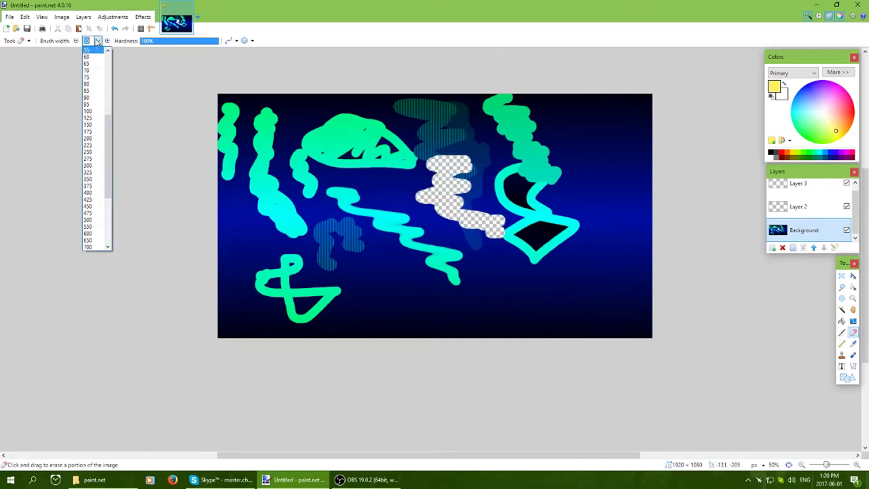
{"action": "left_click", "coordinate": [387, 78]}
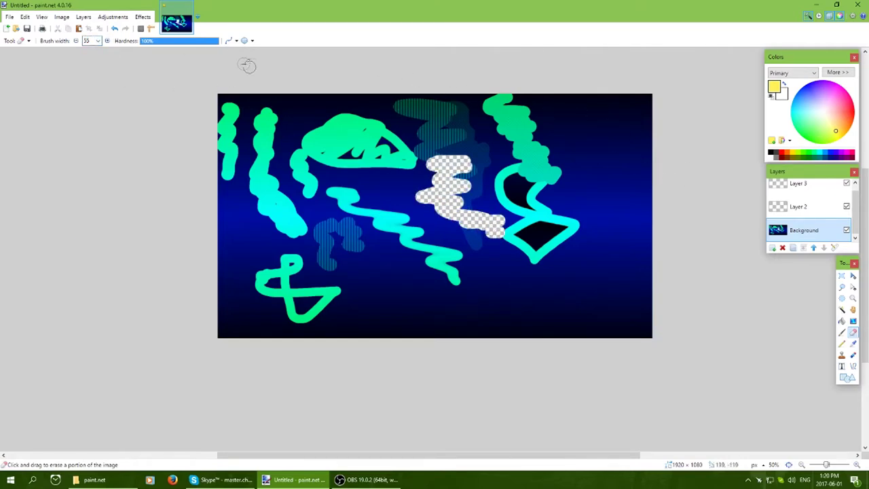
Soften the eraser to about 1% hardness, erase a diagonal band, then undo that stroke
{"action": "left_click_drag", "start_coordinate": [187, 41], "coordinate": [139, 42]}
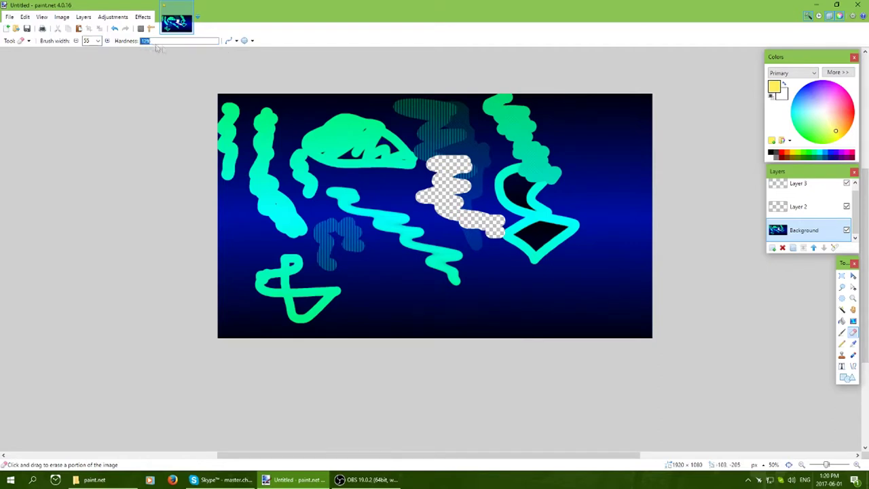
{"action": "mouse_move", "coordinate": [380, 141]}
{"action": "left_mouse_down"}
{"action": "mouse_move", "coordinate": [411, 154]}
{"action": "mouse_move", "coordinate": [397, 170]}
{"action": "mouse_move", "coordinate": [410, 203]}
{"action": "mouse_move", "coordinate": [489, 258]}
{"action": "left_mouse_up"}
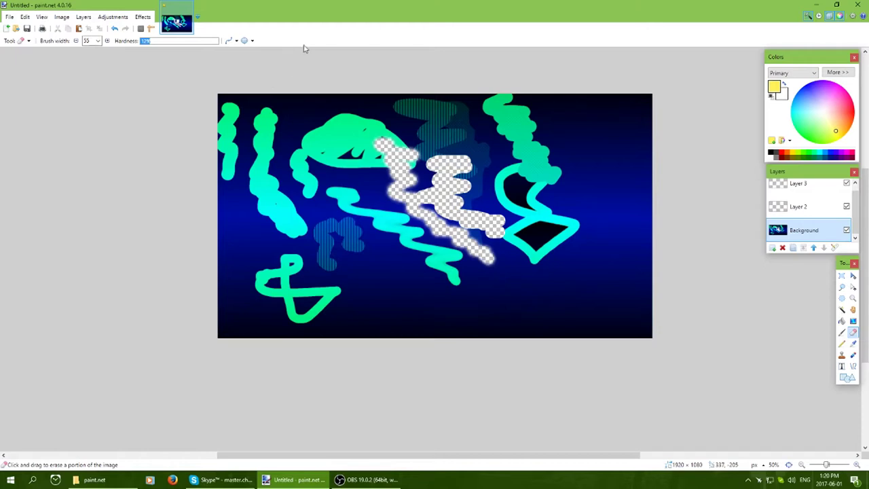
{"action": "key", "text": "ctrl+z"}
{"action": "key", "text": "ctrl+z"}
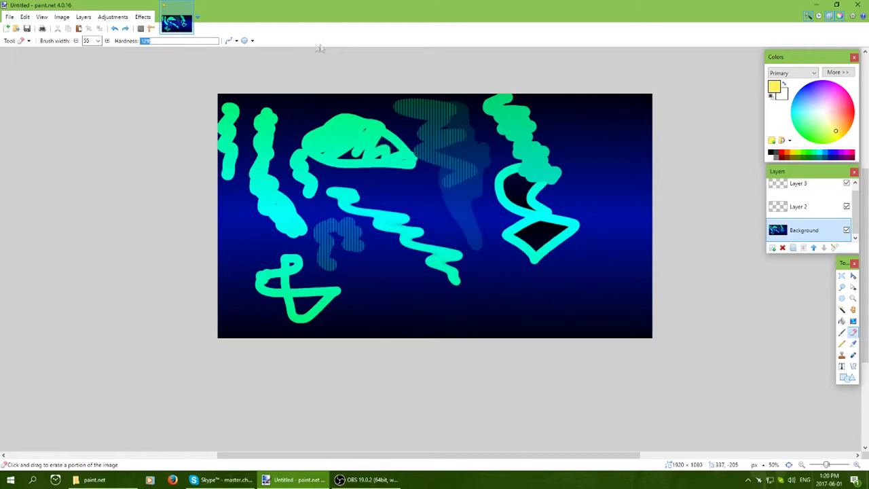
{"action": "left_click", "coordinate": [854, 344]}
Sample the stroke green as primary colour and the dark navy background as secondary
{"action": "left_click", "coordinate": [600, 196]}
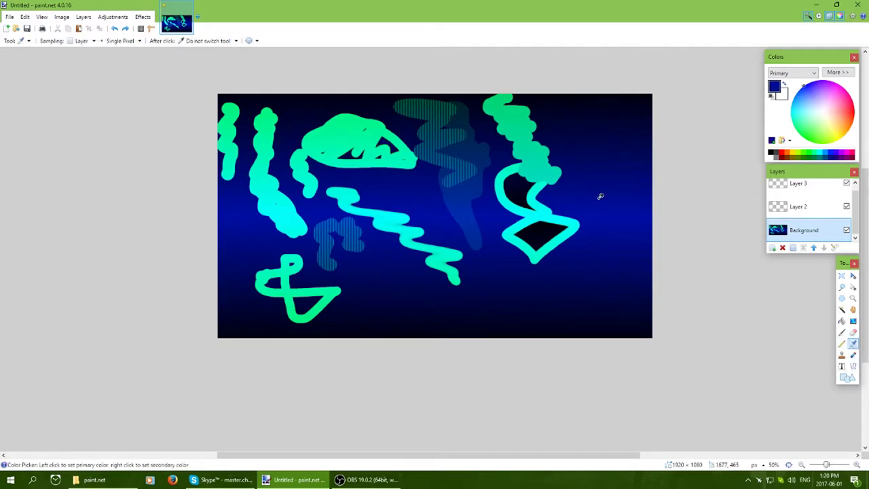
{"action": "right_click", "coordinate": [599, 197]}
{"action": "left_click", "coordinate": [517, 114]}
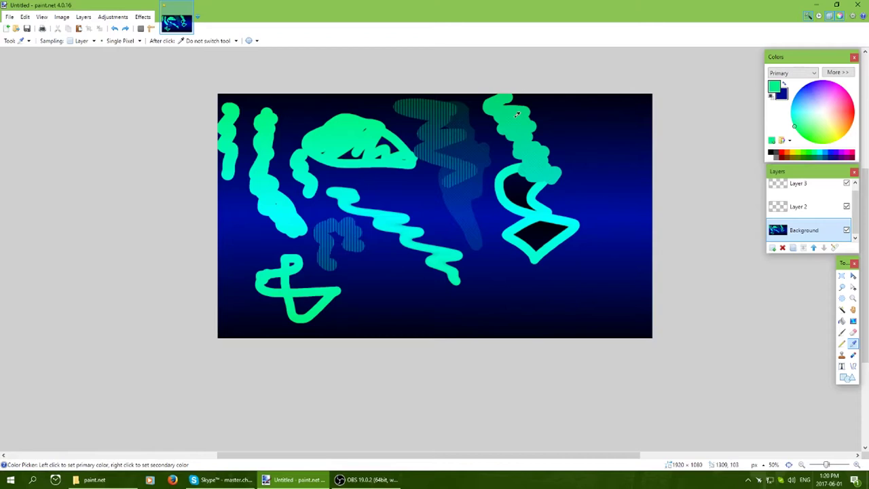
{"action": "right_click", "coordinate": [601, 183]}
{"action": "left_click", "coordinate": [601, 136]}
{"action": "right_click", "coordinate": [518, 129]}
{"action": "right_click", "coordinate": [596, 161]}
{"action": "left_click", "coordinate": [556, 145]}
{"action": "left_click", "coordinate": [842, 343]}
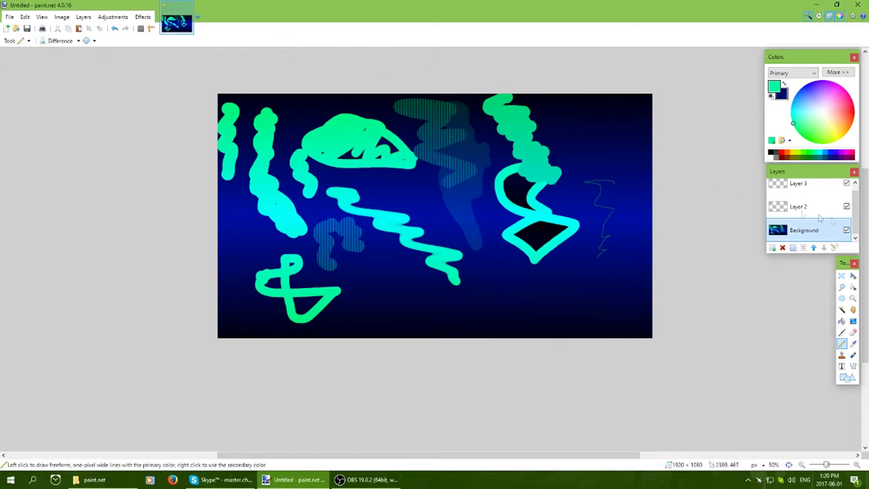
Zoom in on the thin green zigzag line and undo it
{"action": "left_click", "coordinate": [853, 298]}
{"action": "left_click_drag", "start_coordinate": [574, 177], "coordinate": [628, 228]}
{"action": "scroll", "coordinate": [474, 167], "scroll_direction": "up", "scroll_amount": 6}
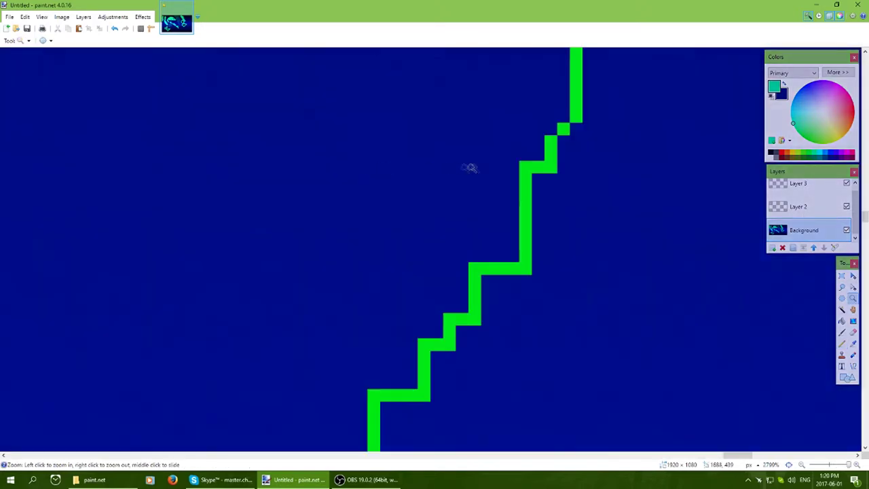
{"action": "scroll", "coordinate": [470, 162], "scroll_direction": "down", "scroll_amount": 6}
{"action": "scroll", "coordinate": [552, 169], "scroll_direction": "down", "scroll_amount": 6}
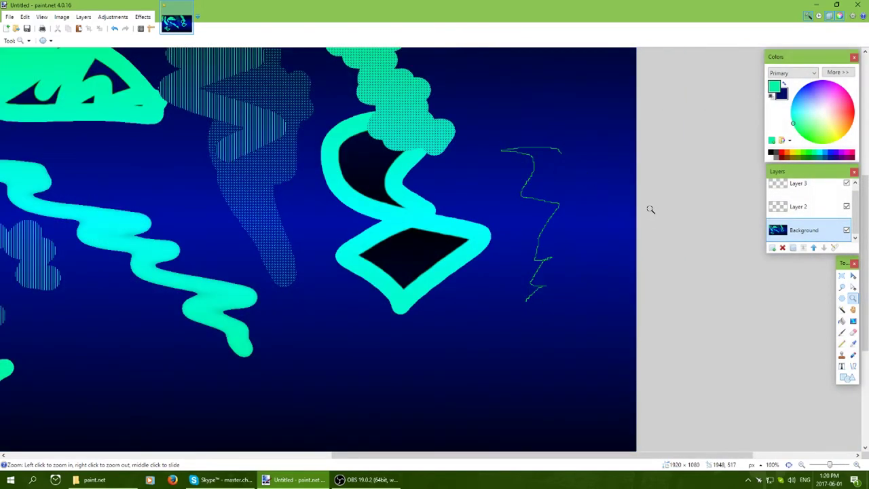
{"action": "key", "text": "ctrl+z"}
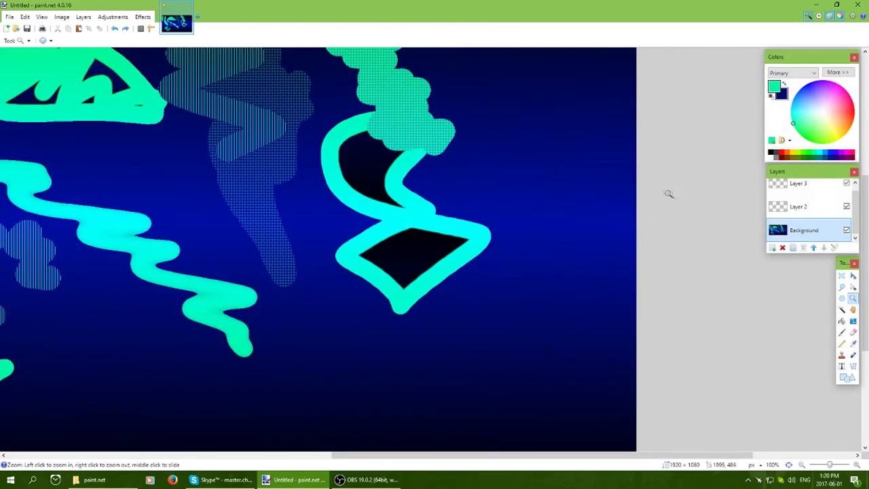
Zoom in on the tip of the dark shape, then zoom back out
{"action": "left_click_drag", "start_coordinate": [431, 176], "coordinate": [370, 227]}
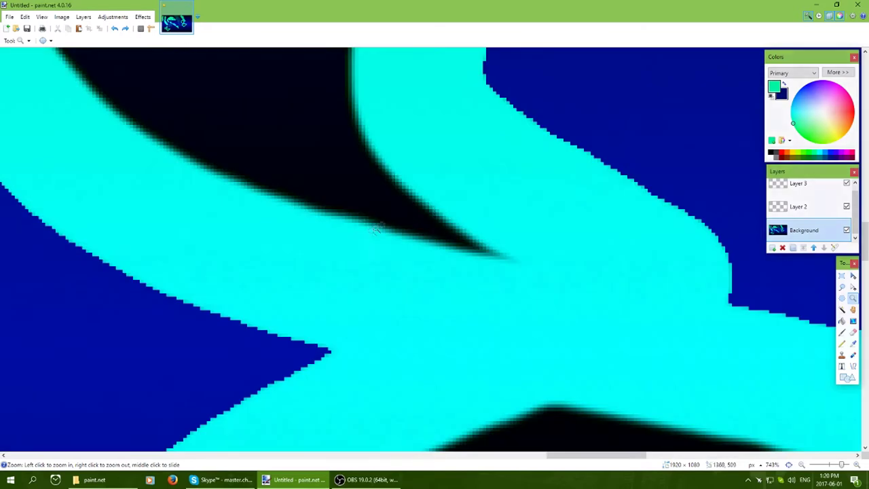
{"action": "left_click", "coordinate": [842, 343]}
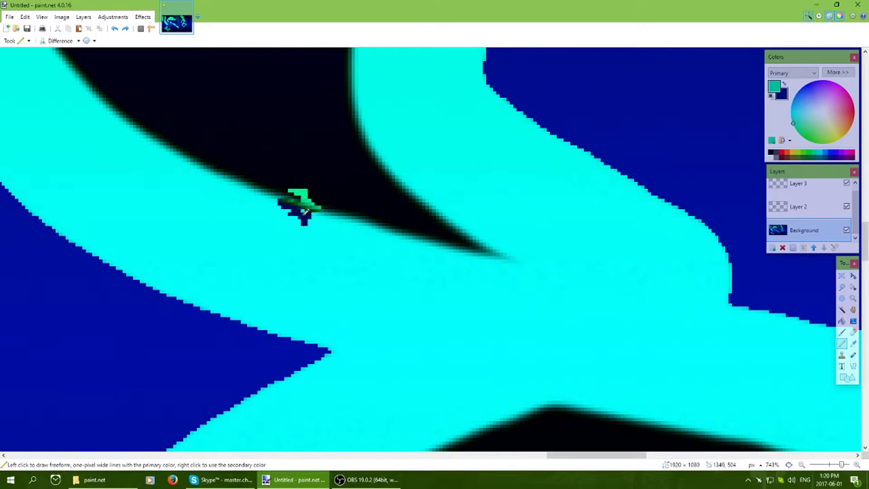
{"action": "left_click", "coordinate": [853, 298]}
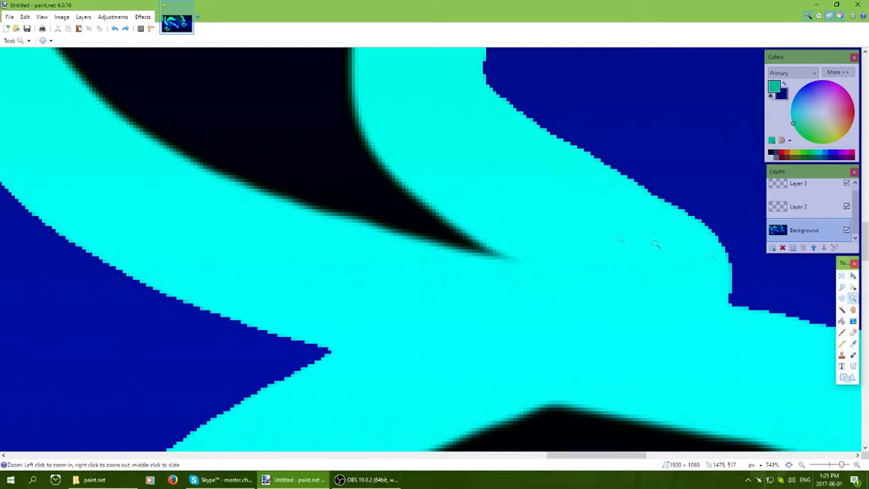
{"action": "right_click", "coordinate": [597, 233]}
{"action": "scroll", "coordinate": [597, 233], "scroll_direction": "down", "scroll_amount": 8}
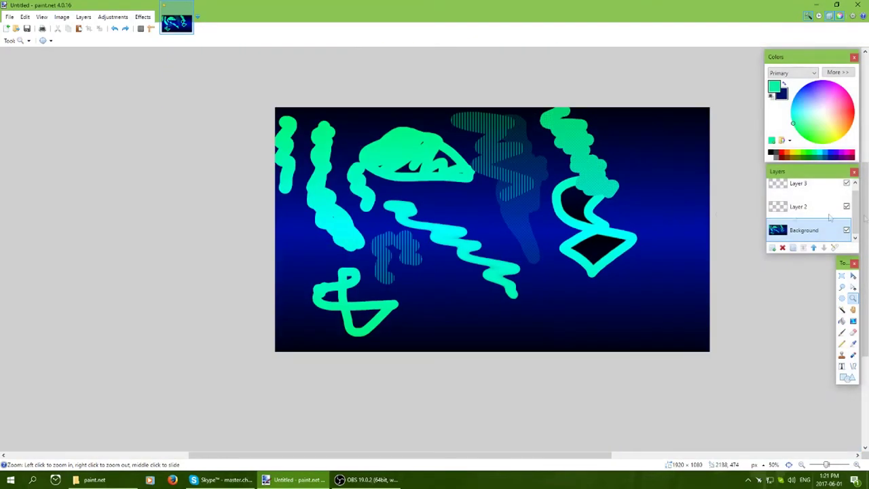
With Recolor, paint navy, bright blue and pale cyan smudges over the green blob and lower right
{"action": "left_click", "coordinate": [852, 353]}
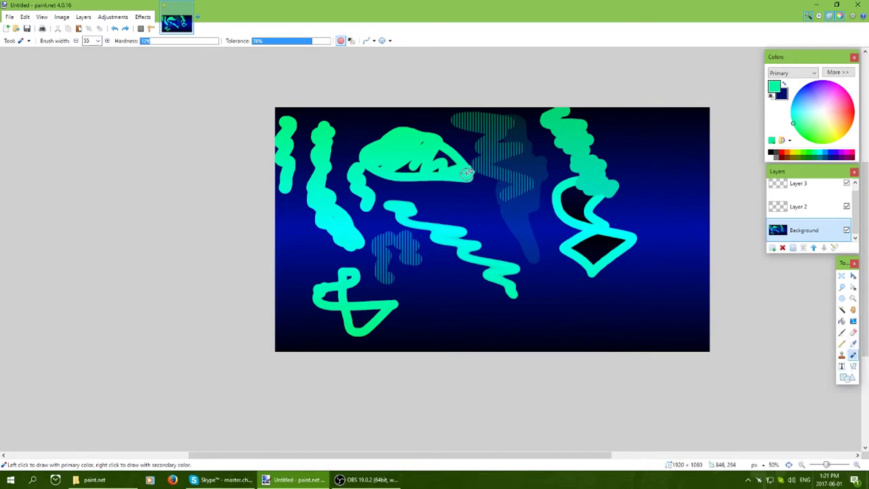
{"action": "mouse_move", "coordinate": [461, 166]}
{"action": "left_mouse_down"}
{"action": "mouse_move", "coordinate": [484, 187]}
{"action": "mouse_move", "coordinate": [488, 216]}
{"action": "mouse_move", "coordinate": [470, 209]}
{"action": "left_mouse_up"}
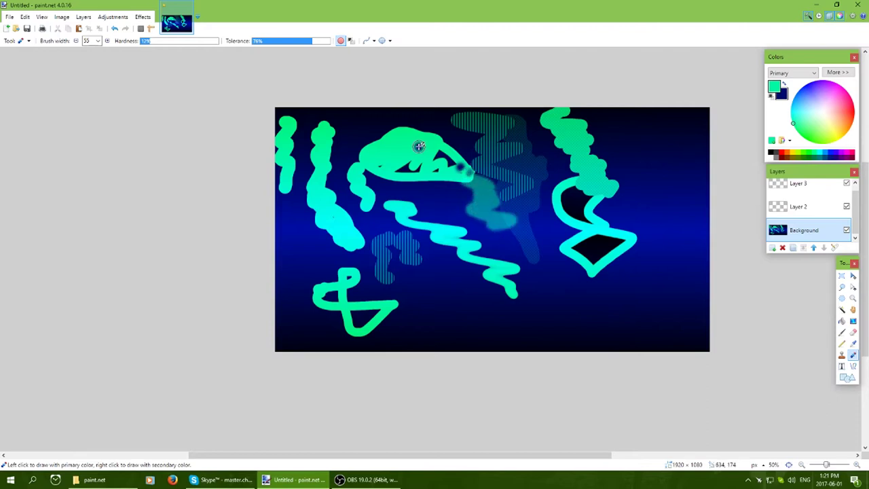
{"action": "left_click_drag", "start_coordinate": [431, 180], "coordinate": [459, 212]}
{"action": "mouse_move", "coordinate": [566, 287]}
{"action": "left_mouse_down"}
{"action": "mouse_move", "coordinate": [589, 321]}
{"action": "mouse_move", "coordinate": [584, 332]}
{"action": "mouse_move", "coordinate": [628, 339]}
{"action": "left_mouse_up"}
{"action": "mouse_move", "coordinate": [417, 204]}
{"action": "left_mouse_down"}
{"action": "mouse_move", "coordinate": [400, 207]}
{"action": "mouse_move", "coordinate": [455, 197]}
{"action": "mouse_move", "coordinate": [418, 250]}
{"action": "mouse_move", "coordinate": [506, 271]}
{"action": "mouse_move", "coordinate": [524, 311]}
{"action": "mouse_move", "coordinate": [580, 347]}
{"action": "mouse_move", "coordinate": [625, 347]}
{"action": "left_mouse_up"}
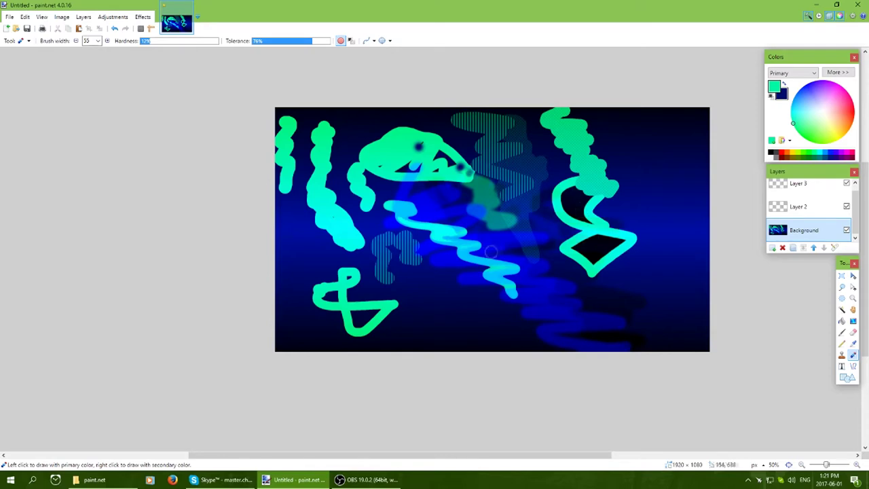
{"action": "mouse_move", "coordinate": [480, 267]}
{"action": "left_mouse_down"}
{"action": "mouse_move", "coordinate": [531, 268]}
{"action": "mouse_move", "coordinate": [578, 289]}
{"action": "mouse_move", "coordinate": [460, 292]}
{"action": "mouse_move", "coordinate": [609, 307]}
{"action": "mouse_move", "coordinate": [538, 319]}
{"action": "mouse_move", "coordinate": [633, 320]}
{"action": "mouse_move", "coordinate": [588, 335]}
{"action": "mouse_move", "coordinate": [643, 356]}
{"action": "left_mouse_up"}
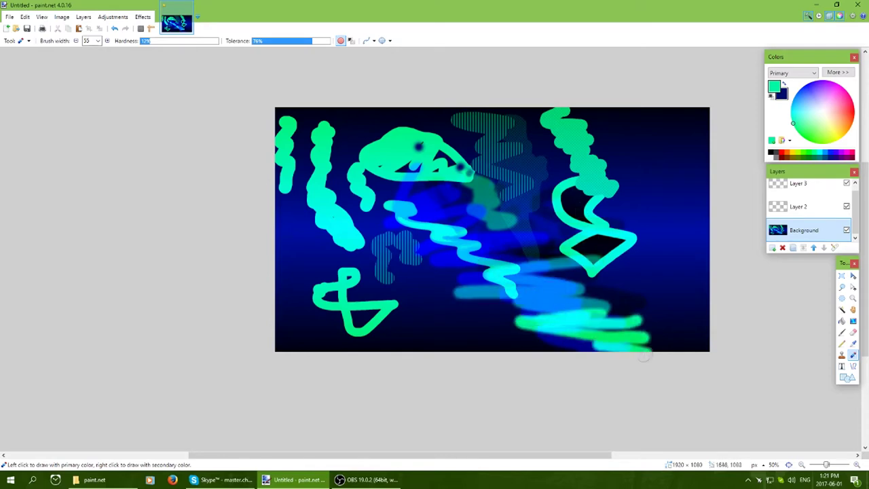
{"action": "left_click", "coordinate": [843, 356]}
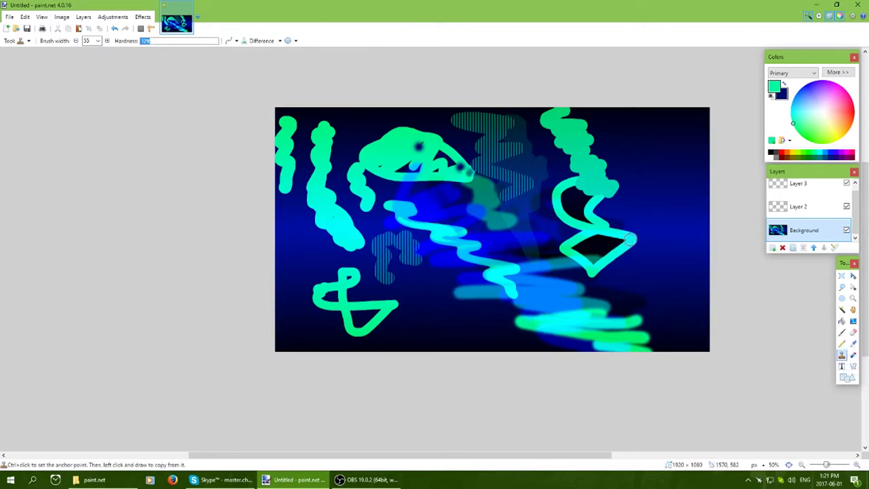
Attempt cloning on the canvas, dismiss the errors, and draw an oval selection near the dark shape
{"action": "left_click", "coordinate": [630, 239]}
{"action": "left_click", "coordinate": [490, 247]}
{"action": "left_click", "coordinate": [634, 238]}
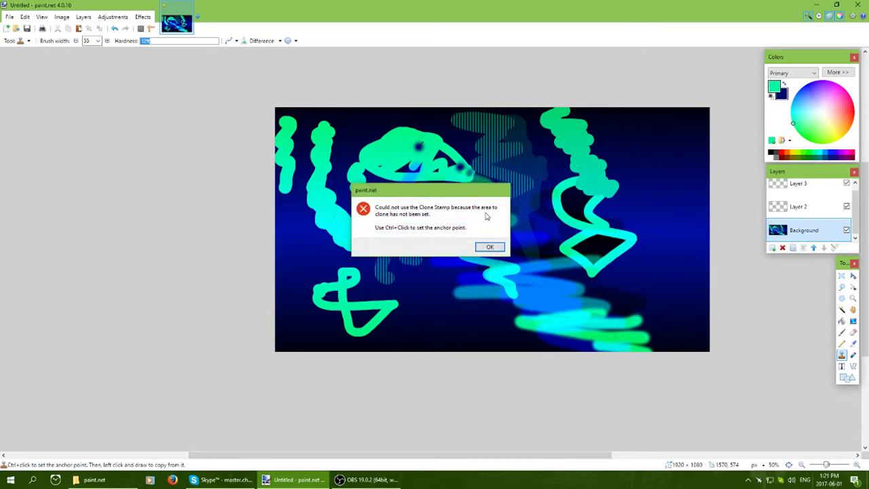
{"action": "left_click", "coordinate": [490, 247]}
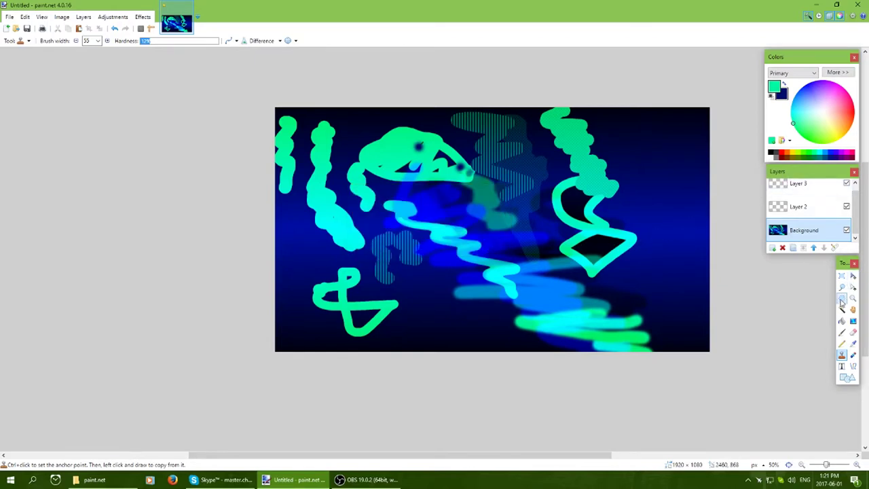
{"action": "left_click", "coordinate": [841, 299]}
{"action": "left_click_drag", "start_coordinate": [620, 201], "coordinate": [563, 245]}
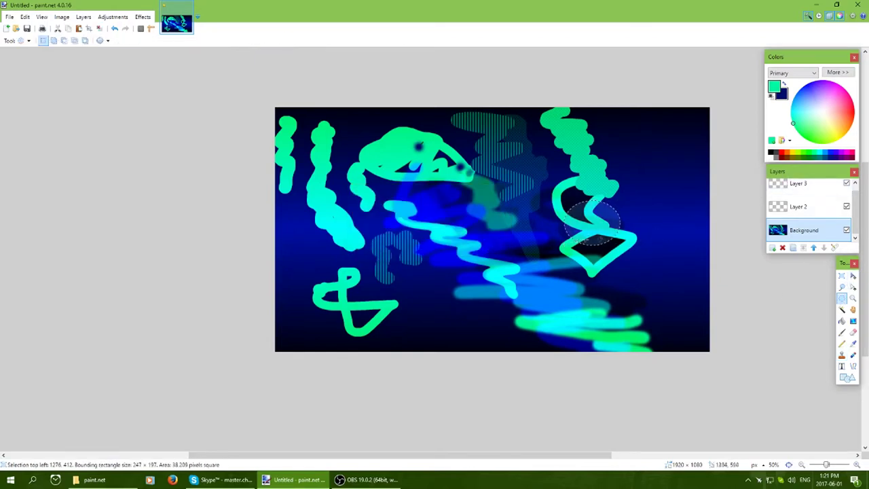
{"action": "left_click", "coordinate": [853, 354]}
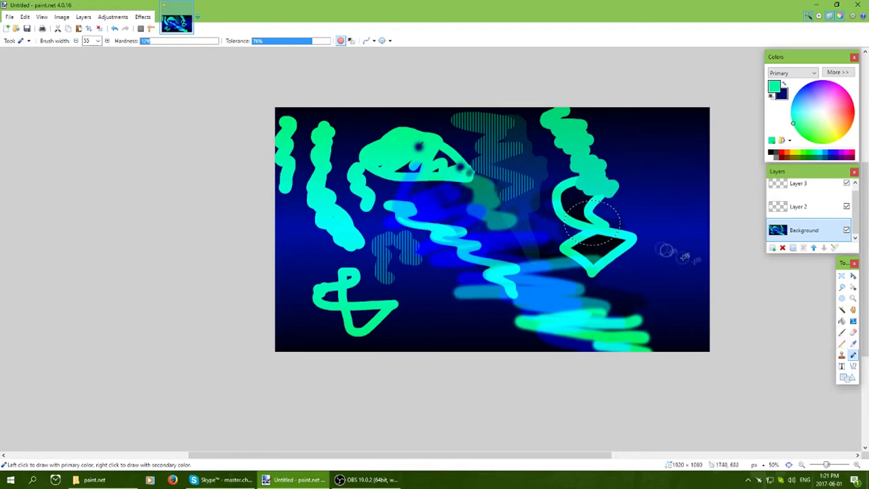
{"action": "left_click", "coordinate": [841, 354]}
Set the clone source near the dark shape and paint cloned green strokes down the middle
{"action": "left_click", "coordinate": [604, 227]}
{"action": "left_click", "coordinate": [490, 243]}
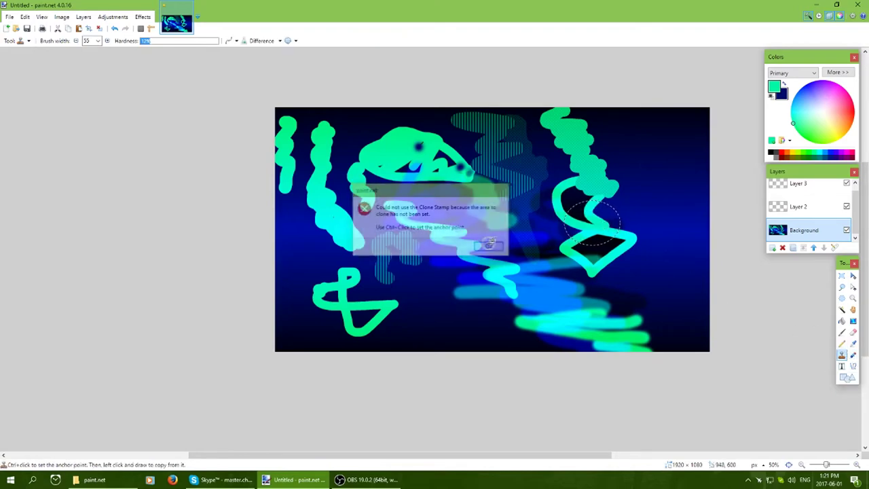
{"action": "left_click", "coordinate": [580, 220]}
{"action": "left_click", "coordinate": [491, 248]}
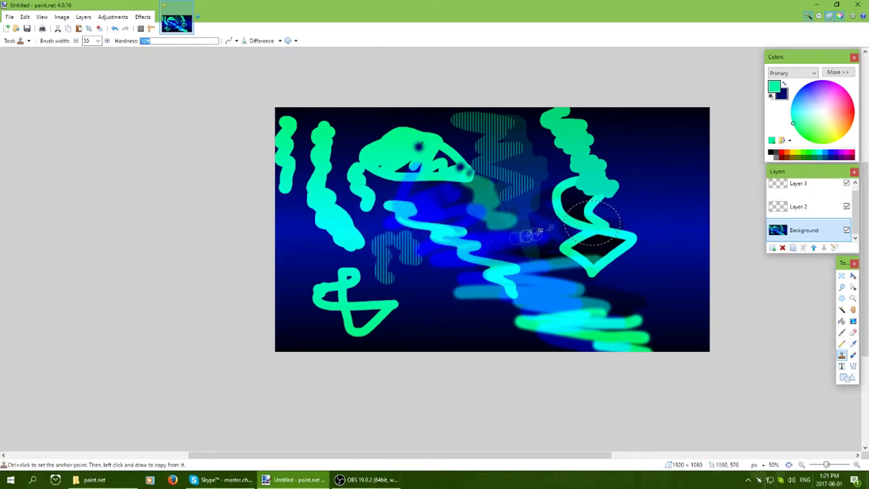
{"action": "left_click", "coordinate": [634, 191]}
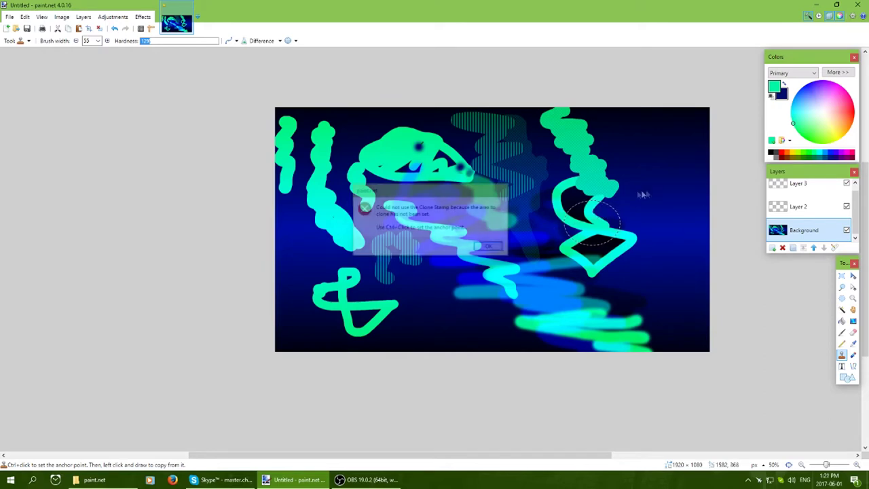
{"action": "left_click", "coordinate": [496, 250]}
{"action": "left_click", "coordinate": [593, 219], "text": "ctrl"}
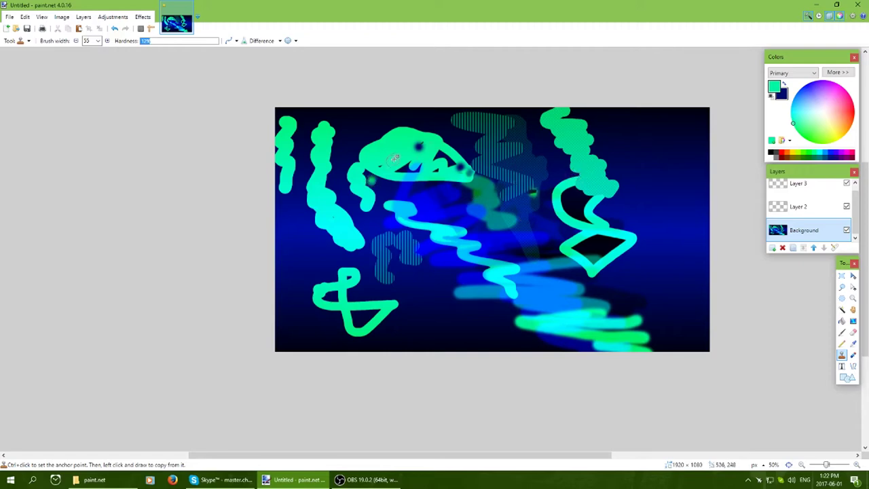
{"action": "mouse_move", "coordinate": [414, 153]}
{"action": "left_mouse_down"}
{"action": "mouse_move", "coordinate": [420, 204]}
{"action": "mouse_move", "coordinate": [475, 265]}
{"action": "mouse_move", "coordinate": [449, 290]}
{"action": "mouse_move", "coordinate": [410, 247]}
{"action": "mouse_move", "coordinate": [496, 248]}
{"action": "mouse_move", "coordinate": [515, 203]}
{"action": "mouse_move", "coordinate": [520, 138]}
{"action": "mouse_move", "coordinate": [563, 204]}
{"action": "mouse_move", "coordinate": [536, 227]}
{"action": "left_mouse_up"}
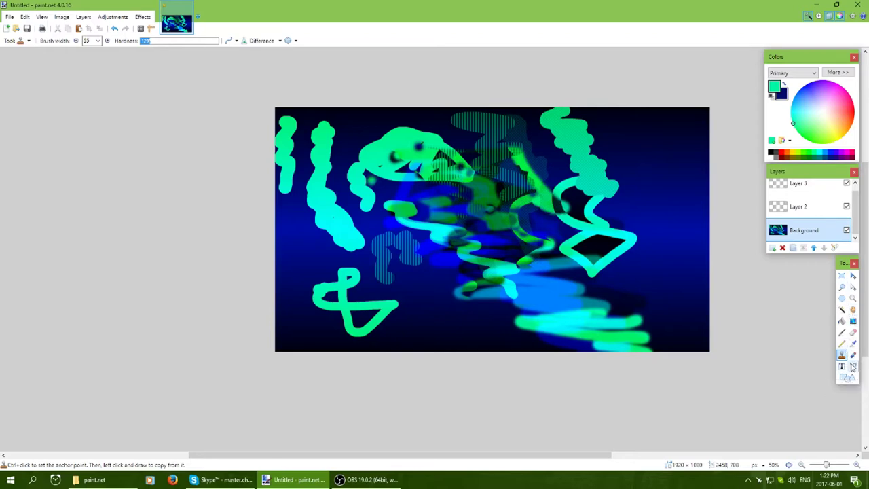
Draw a long line from the canvas's left edge with solid fill and Normal blending
{"action": "left_click", "coordinate": [853, 366]}
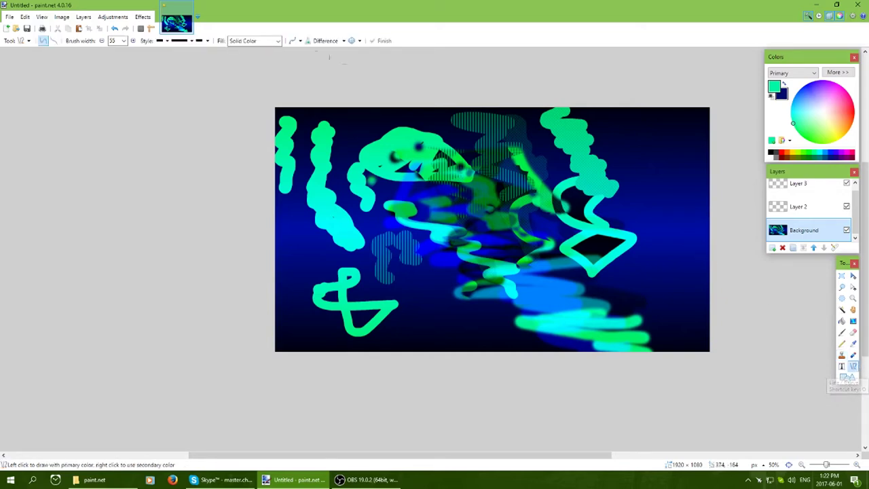
{"action": "left_click_drag", "start_coordinate": [283, 152], "coordinate": [639, 249]}
{"action": "left_click", "coordinate": [253, 41]}
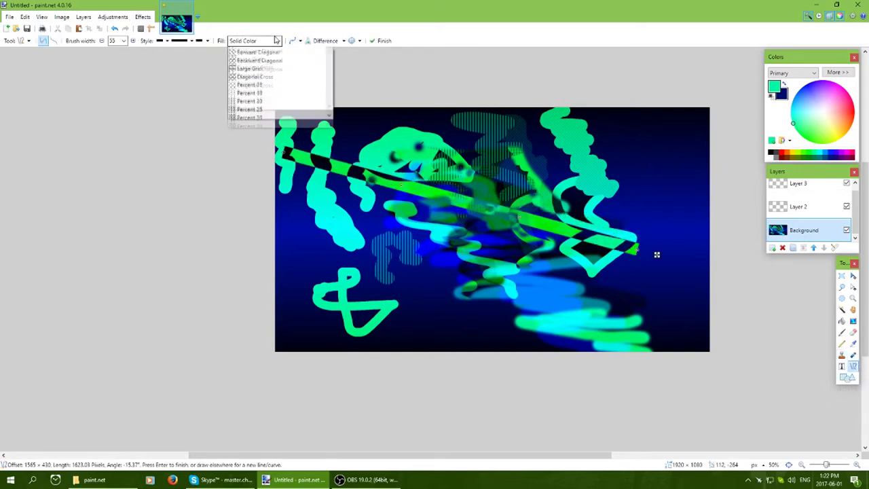
{"action": "left_click", "coordinate": [245, 49]}
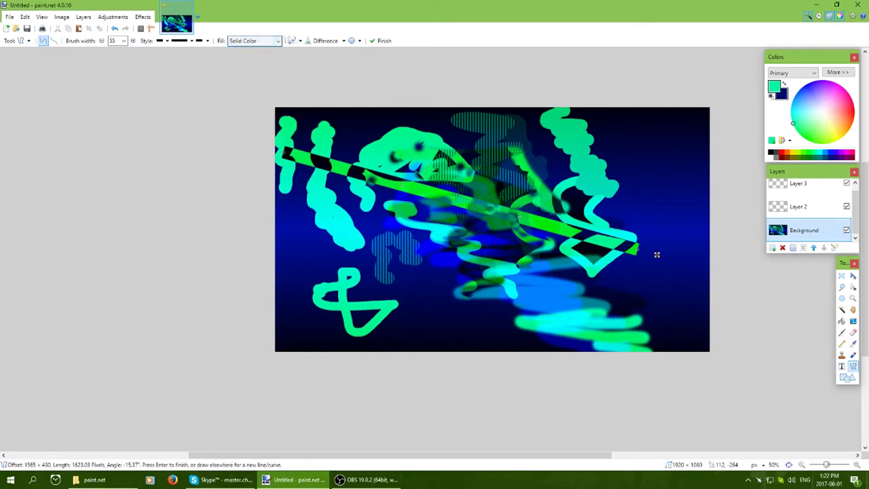
{"action": "left_click", "coordinate": [344, 40]}
{"action": "left_click", "coordinate": [332, 52]}
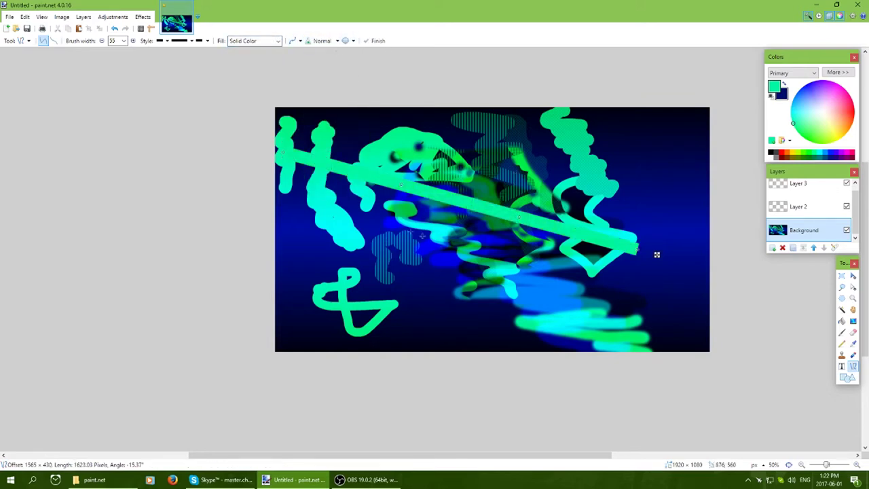
Bend the line into an S-curve, make it white, and keep a flat start cap
{"action": "left_click_drag", "start_coordinate": [407, 185], "coordinate": [438, 282]}
{"action": "left_click_drag", "start_coordinate": [518, 215], "coordinate": [523, 204]}
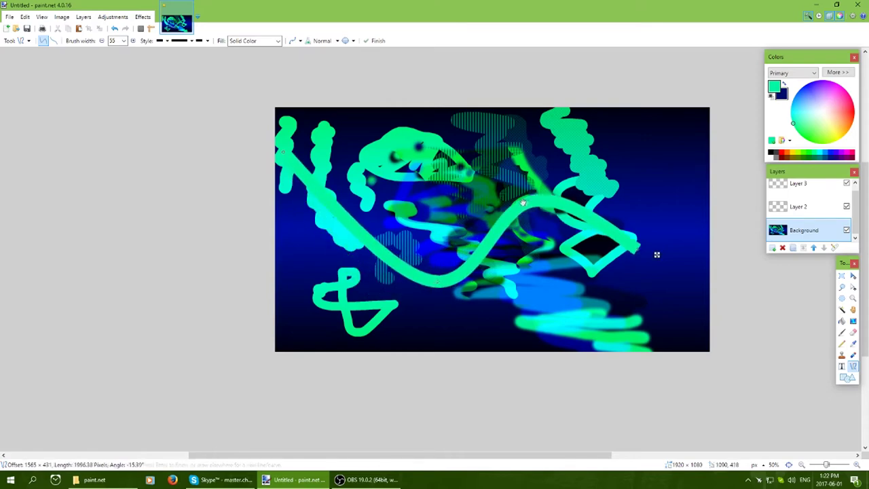
{"action": "left_click", "coordinate": [772, 155]}
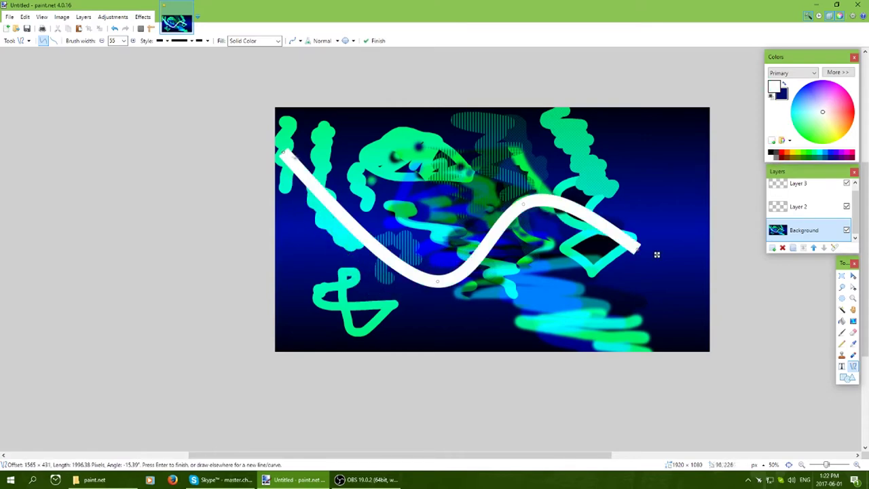
{"action": "left_click", "coordinate": [159, 41]}
{"action": "left_click", "coordinate": [161, 41]}
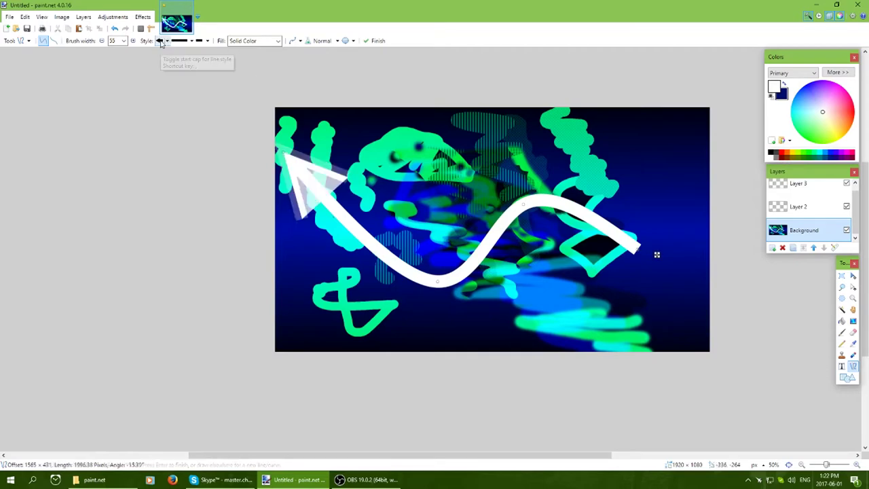
{"action": "left_click", "coordinate": [161, 42]}
{"action": "left_click", "coordinate": [162, 42]}
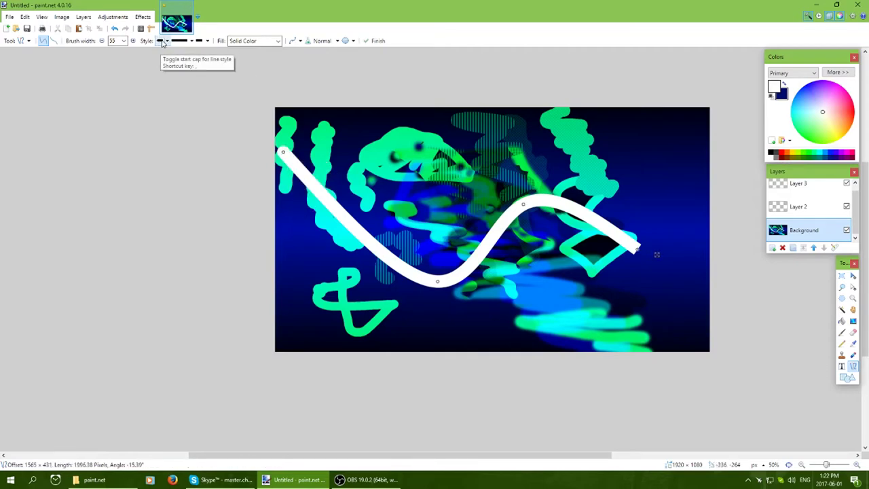
Try different end cap shapes, settling on a rounded end cap
{"action": "left_click", "coordinate": [198, 41]}
{"action": "left_click", "coordinate": [198, 41]}
{"action": "left_click", "coordinate": [198, 42]}
{"action": "left_click", "coordinate": [198, 42]}
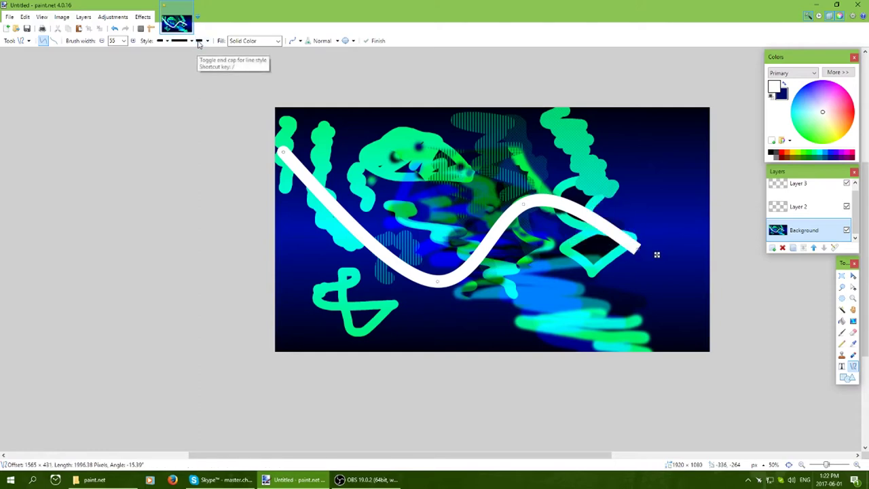
{"action": "left_click", "coordinate": [198, 41]}
{"action": "left_click", "coordinate": [198, 41]}
{"action": "left_click", "coordinate": [198, 42]}
{"action": "left_click", "coordinate": [199, 42]}
{"action": "left_click", "coordinate": [198, 41]}
{"action": "left_click", "coordinate": [198, 41]}
{"action": "left_click", "coordinate": [198, 42]}
Try Diagonal Cross and Percent 70 fills, then fill the curve with Narrow Horizontal
{"action": "left_click", "coordinate": [279, 41]}
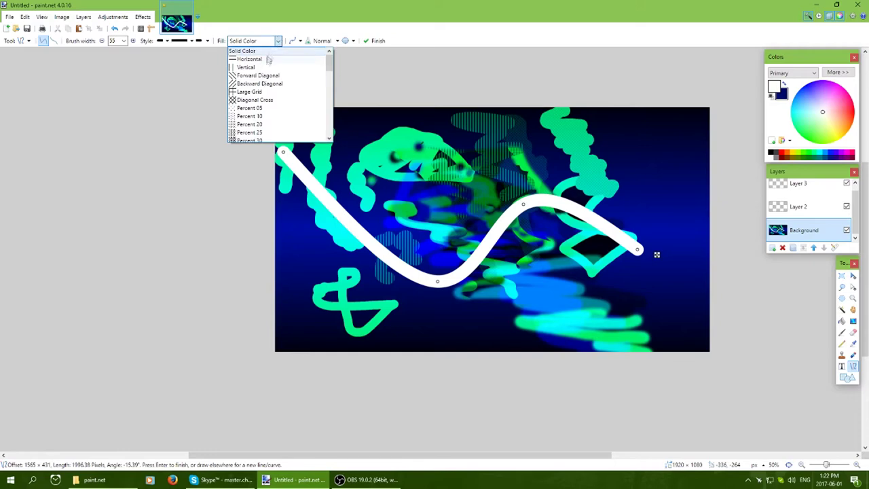
{"action": "left_click", "coordinate": [255, 99]}
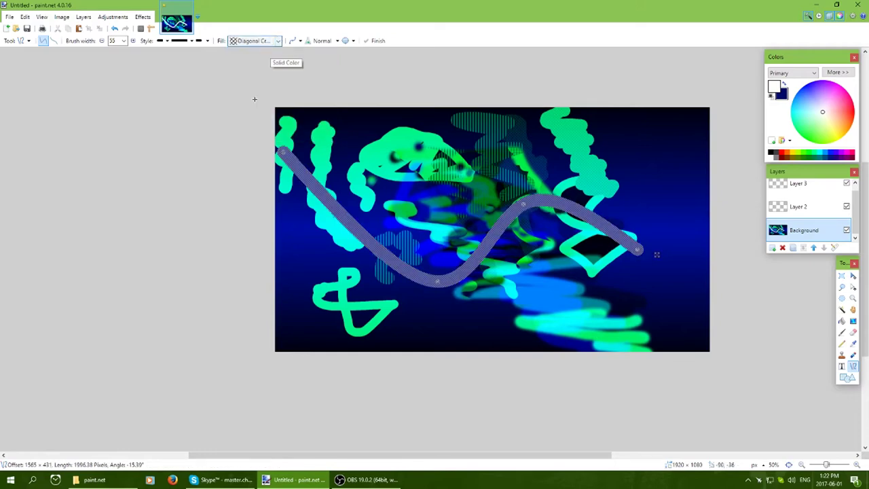
{"action": "left_click", "coordinate": [274, 41]}
{"action": "left_click", "coordinate": [262, 121]}
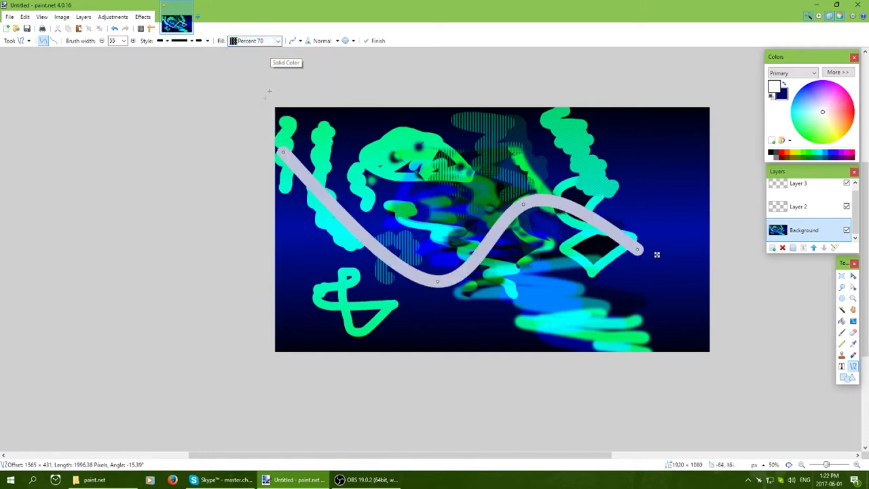
{"action": "left_click", "coordinate": [275, 42]}
{"action": "scroll", "coordinate": [276, 94], "scroll_direction": "down", "scroll_amount": 3}
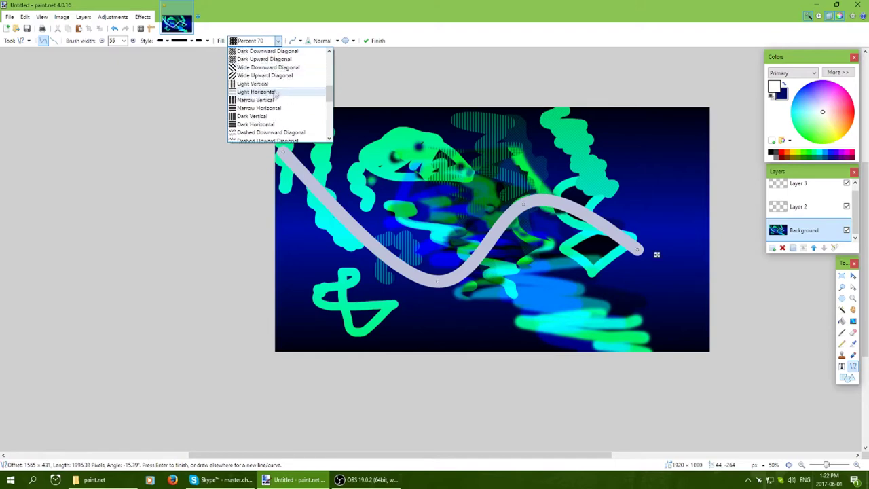
{"action": "left_click", "coordinate": [272, 108]}
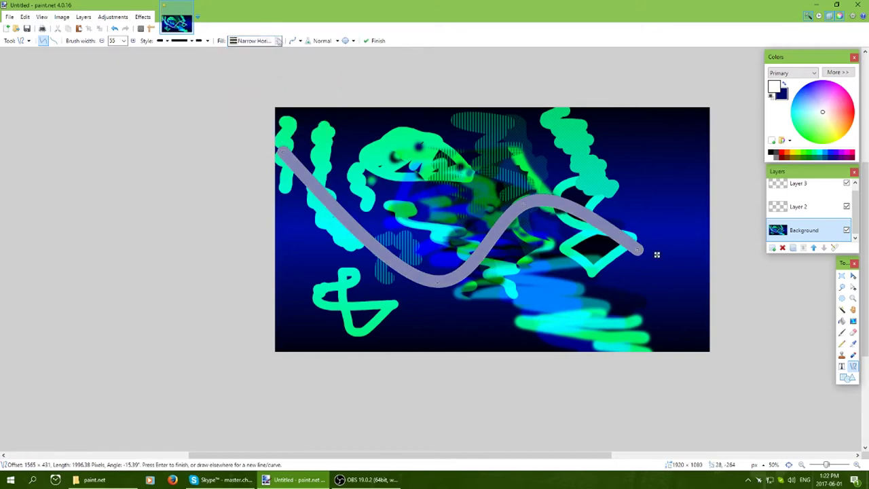
{"action": "key", "text": "Return"}
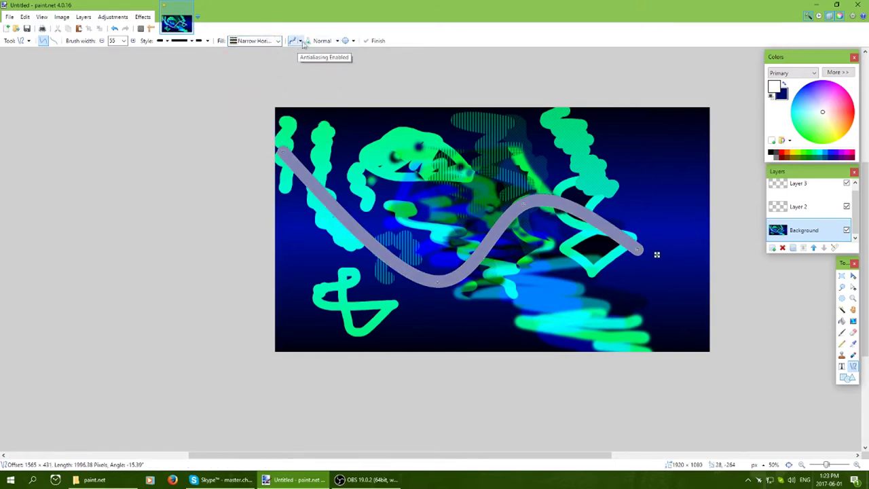
Turn off antialiasing, restore Normal blending, and commit the curve
{"action": "left_click", "coordinate": [300, 40]}
{"action": "left_click", "coordinate": [319, 66]}
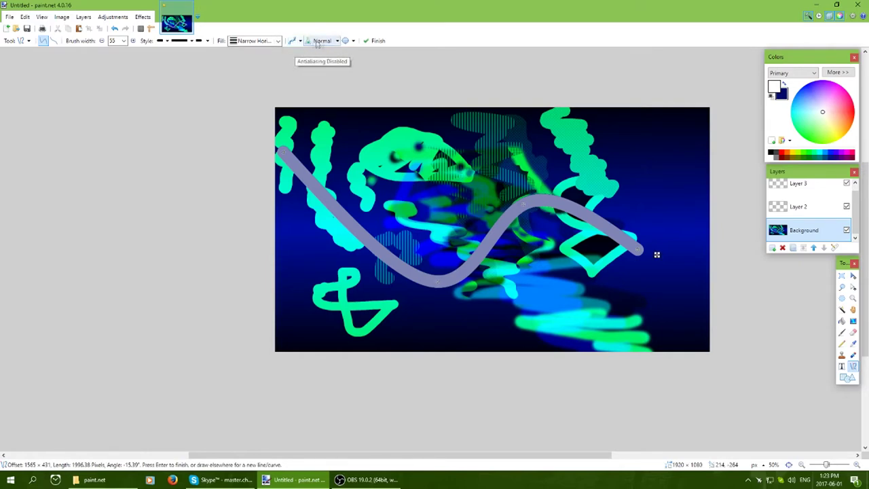
{"action": "scroll", "coordinate": [319, 42], "scroll_direction": "down", "scroll_amount": 5}
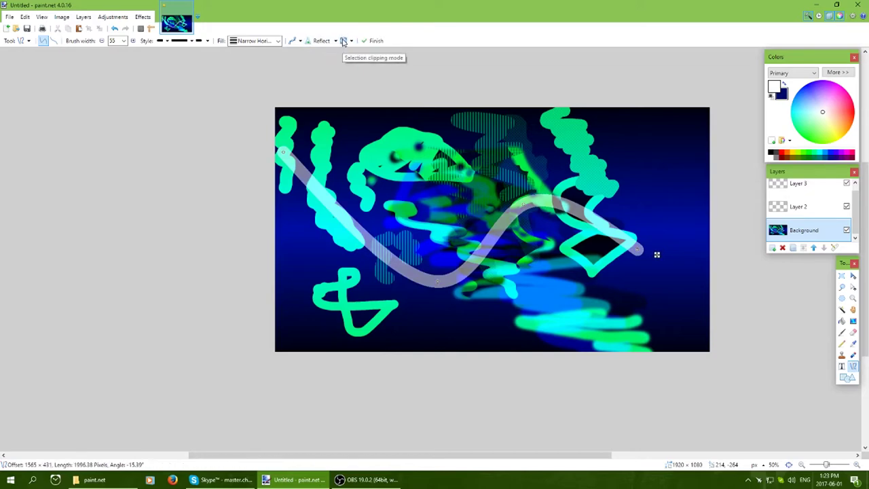
{"action": "left_click", "coordinate": [344, 41]}
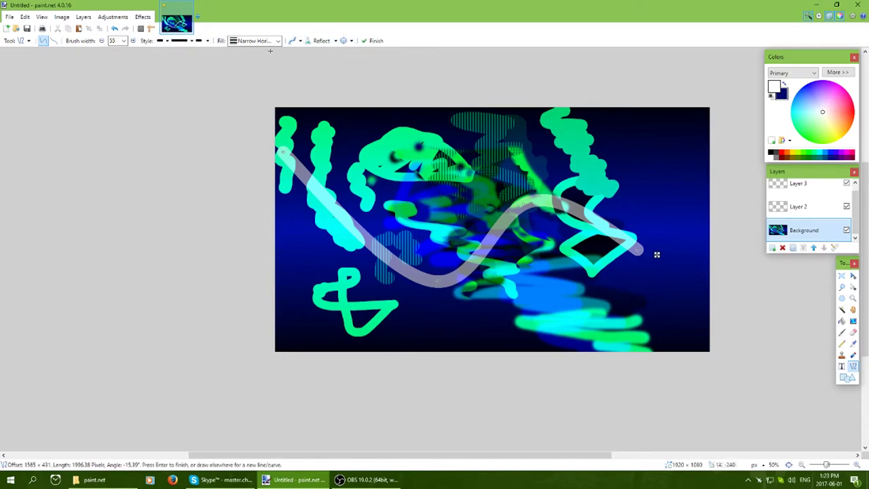
{"action": "scroll", "coordinate": [316, 40], "scroll_direction": "down", "scroll_amount": 1}
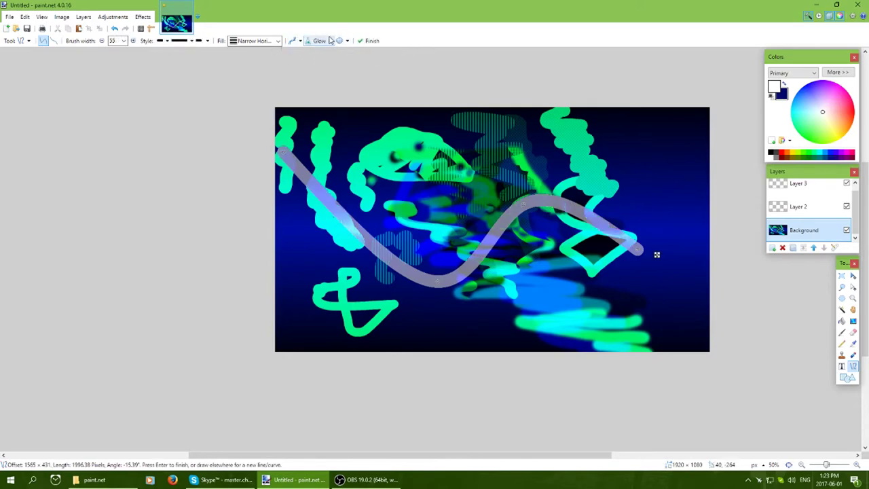
{"action": "left_click", "coordinate": [331, 41]}
{"action": "left_click", "coordinate": [327, 53]}
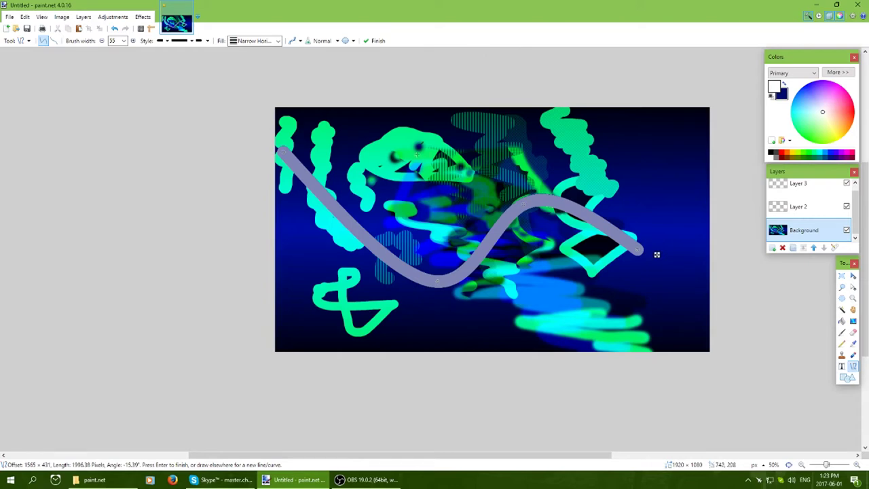
{"action": "key", "text": "Return"}
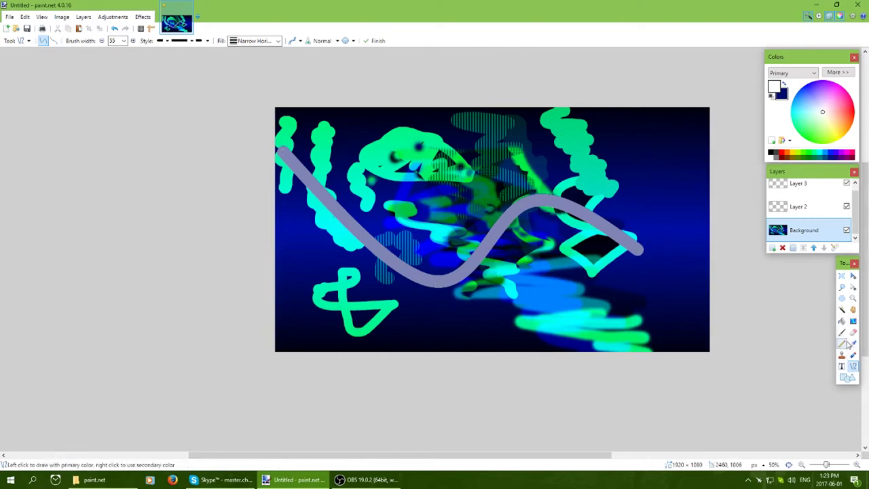
Set up the Text tool with the Chinyen font at size 84 on the canvas
{"action": "left_click", "coordinate": [841, 366]}
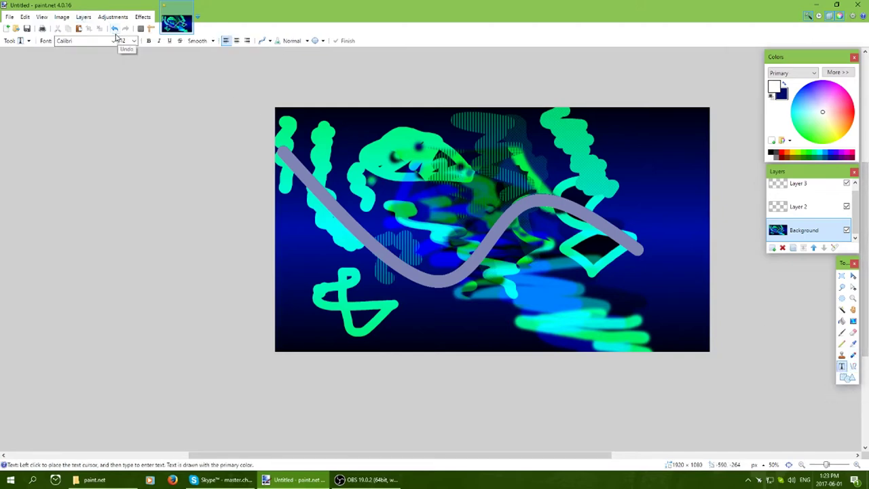
{"action": "left_click", "coordinate": [113, 40]}
{"action": "left_click", "coordinate": [178, 149]}
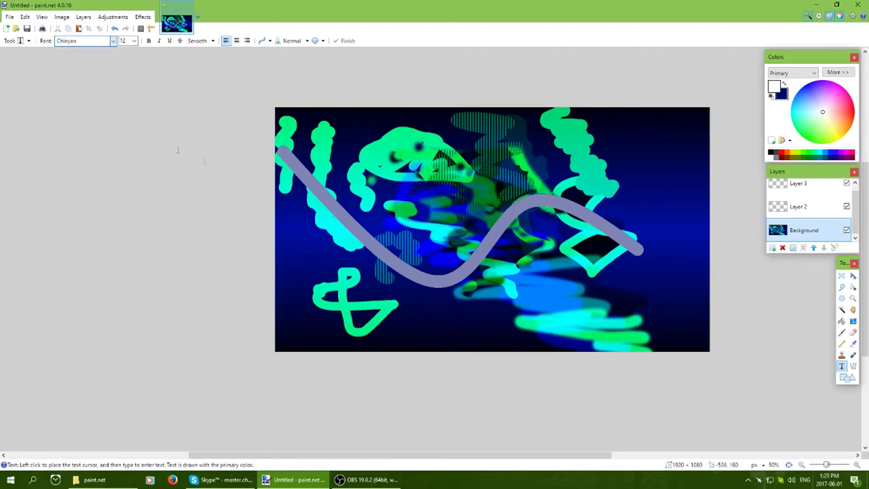
{"action": "left_click", "coordinate": [315, 196]}
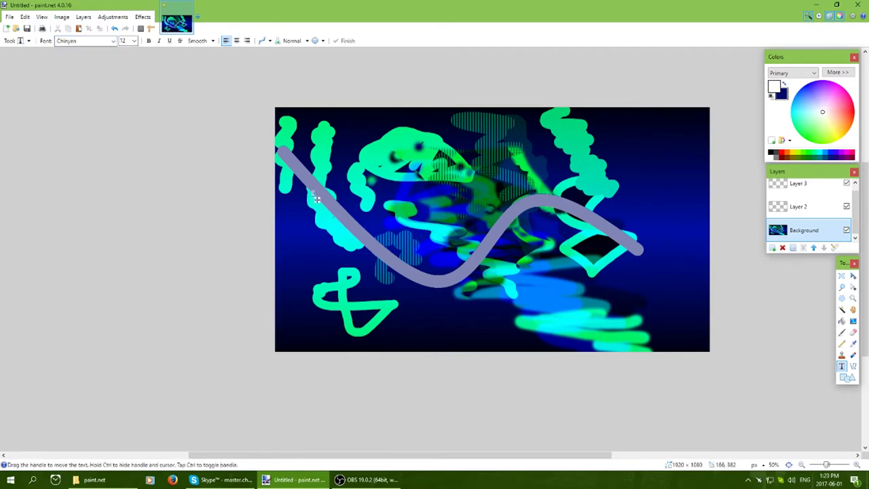
{"action": "left_click", "coordinate": [133, 41]}
{"action": "left_click", "coordinate": [128, 178]}
Type the title NORTHWESTTREES GAMING near the centre and drag it up and to the left
{"action": "type", "text": "DF"}
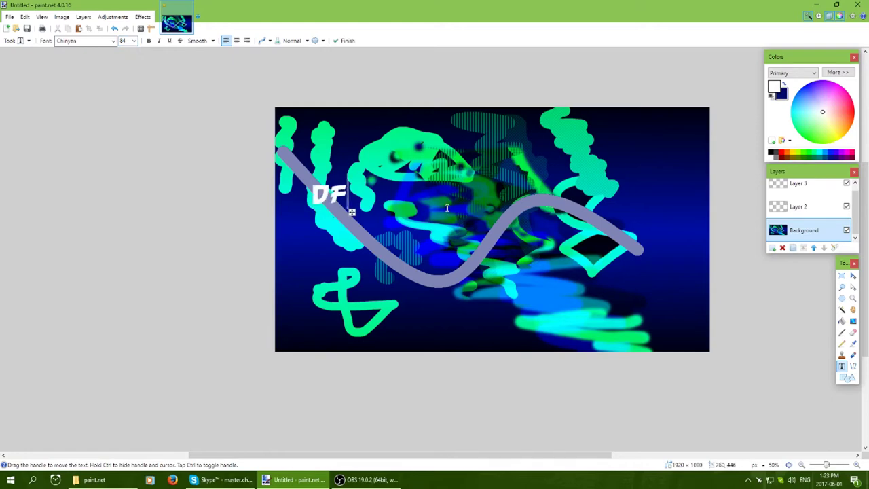
{"action": "key", "text": "BackSpace"}
{"action": "key", "text": "BackSpace"}
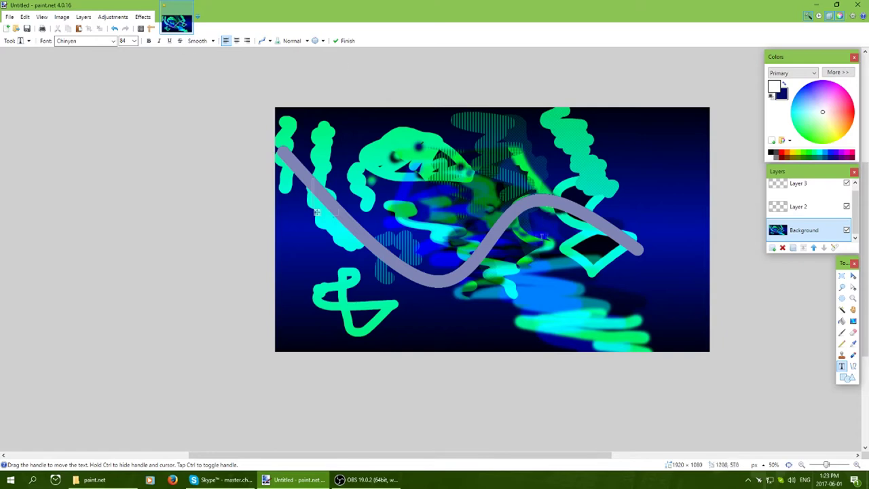
{"action": "left_click", "coordinate": [434, 200]}
{"action": "type", "text": "DF"}
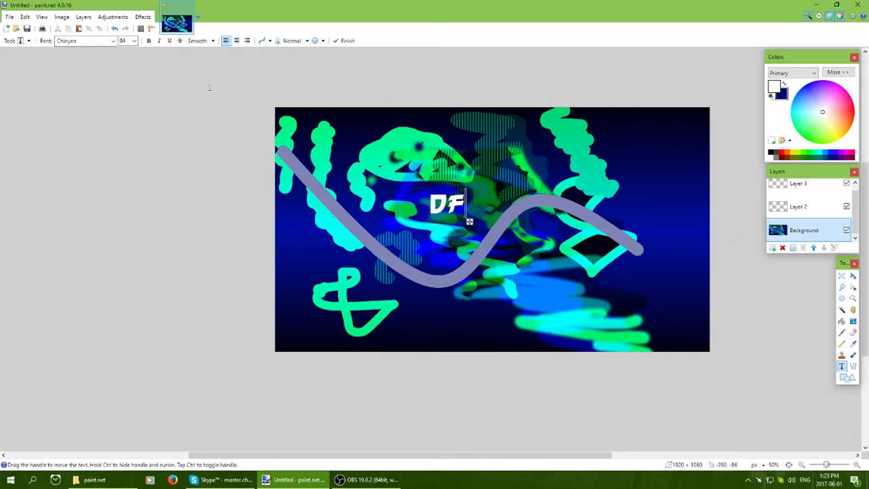
{"action": "key", "text": "BackSpace"}
{"action": "key", "text": "BackSpace"}
{"action": "type", "text": "nor"}
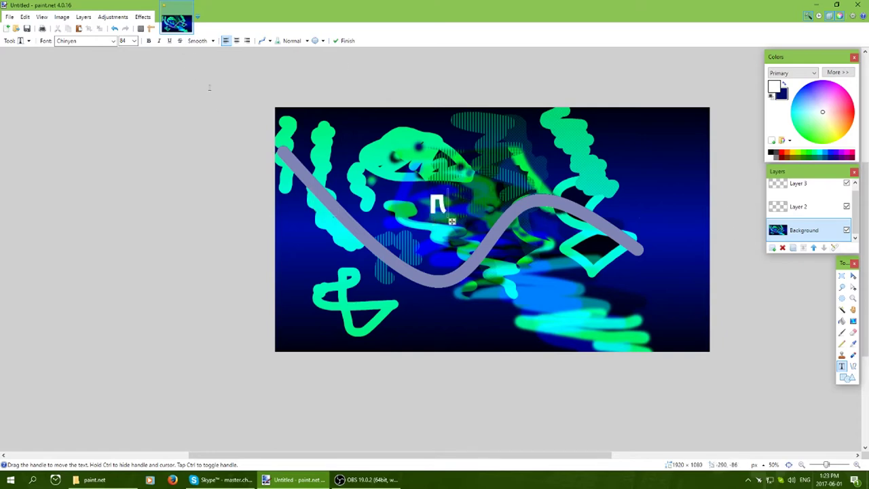
{"action": "key", "text": "BackSpace"}
{"action": "key", "text": "BackSpace"}
{"action": "type", "text": "rt"}
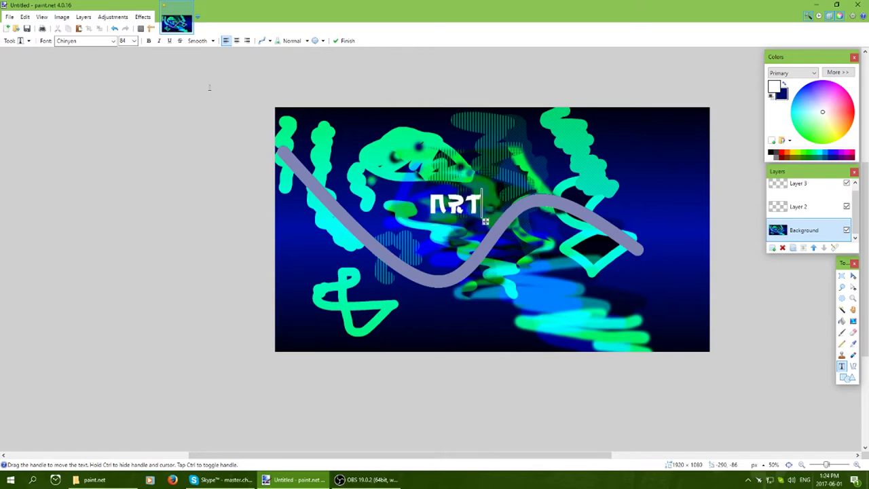
{"action": "key", "text": "BackSpace"}
{"action": "key", "text": "BackSpace"}
{"action": "type", "text": "orthwesttr"}
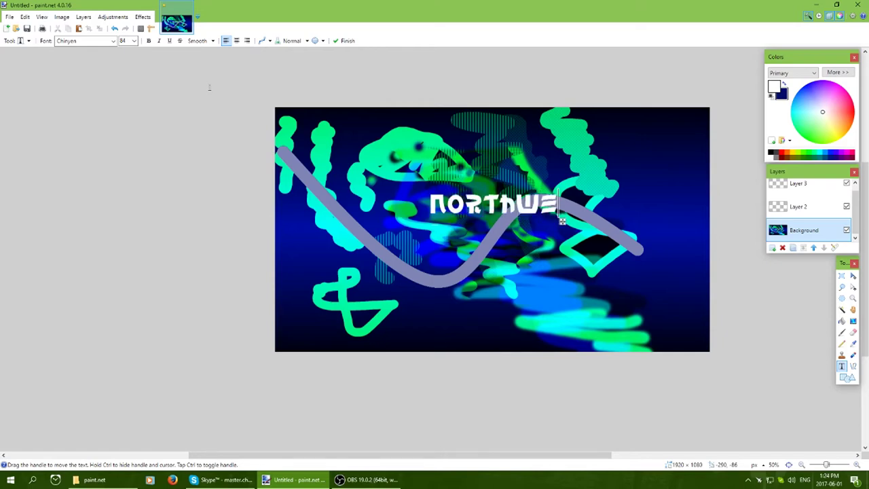
{"action": "type", "text": "ees"}
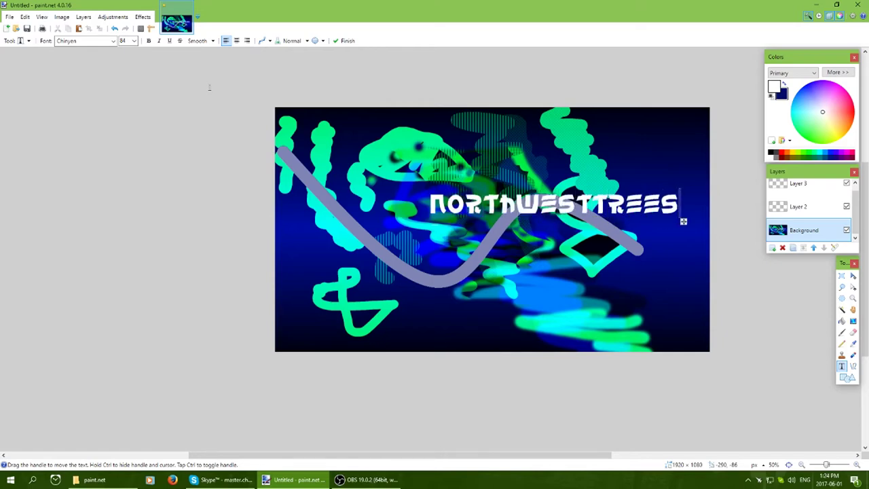
{"action": "type", "text": "gaming"}
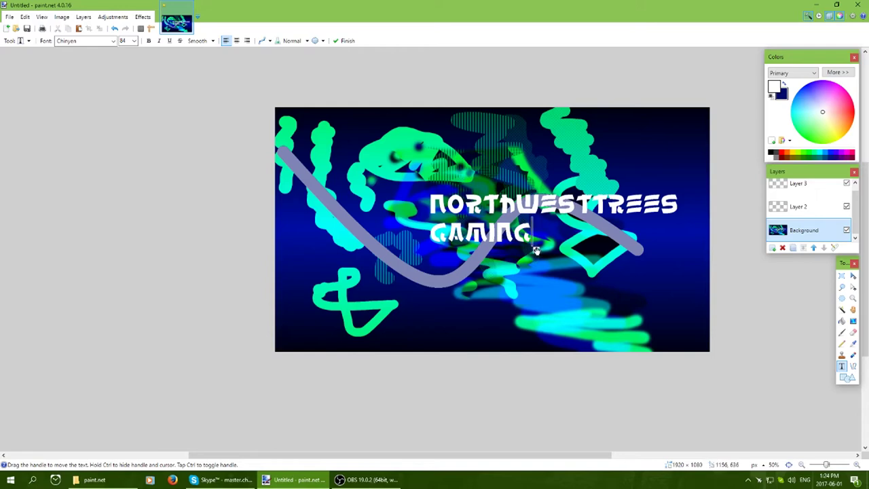
{"action": "left_click_drag", "start_coordinate": [536, 250], "coordinate": [468, 240]}
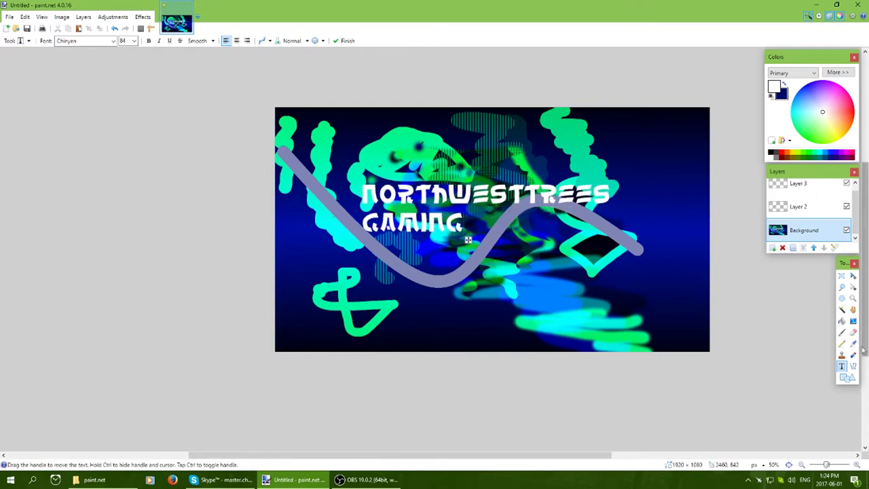
{"action": "left_click", "coordinate": [848, 379]}
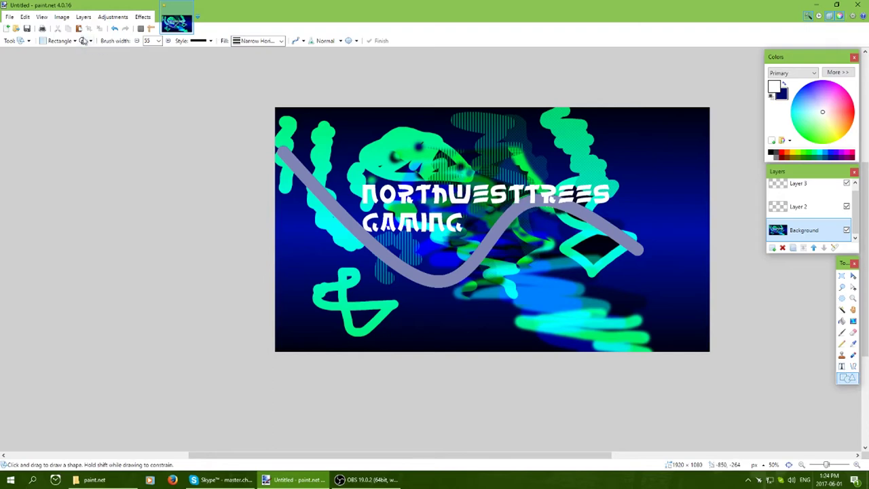
Change the shape's outline/fill mode and select Rounded Rectangle, undoing a first attempt
{"action": "left_click", "coordinate": [83, 41]}
{"action": "left_click", "coordinate": [89, 53]}
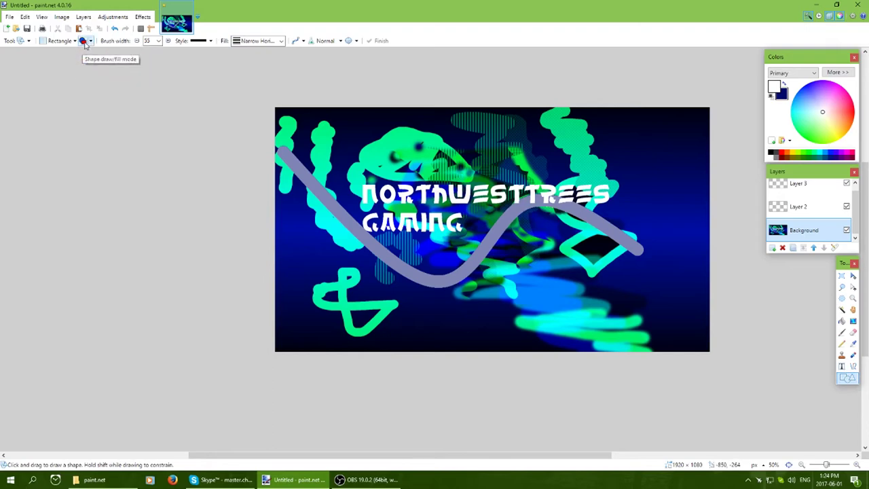
{"action": "left_click", "coordinate": [57, 41]}
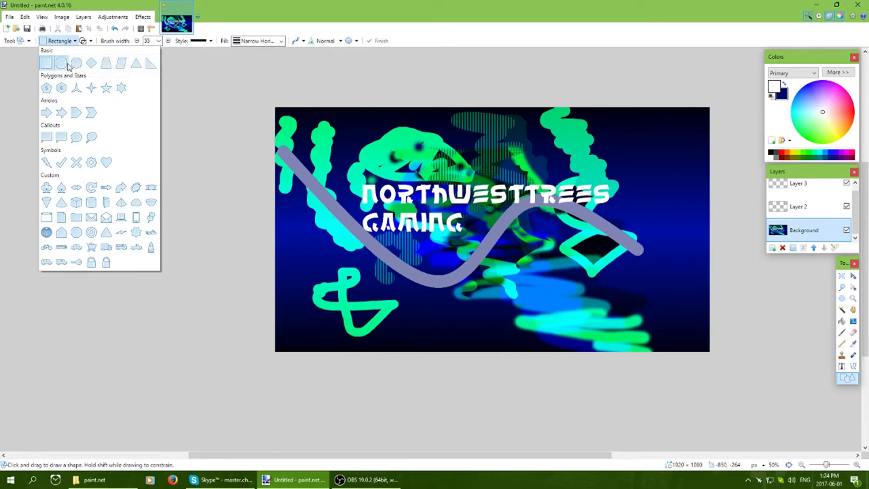
{"action": "left_click", "coordinate": [64, 63]}
{"action": "left_click_drag", "start_coordinate": [342, 185], "coordinate": [530, 334]}
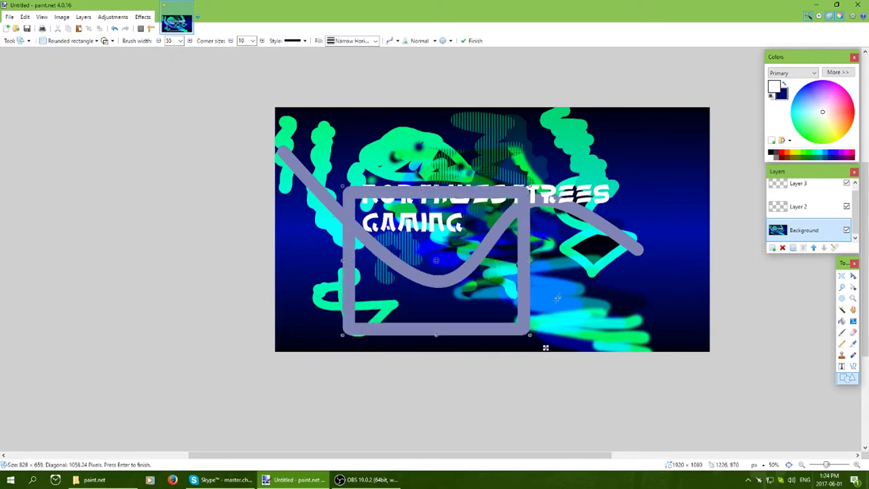
{"action": "key", "text": "ctrl+z"}
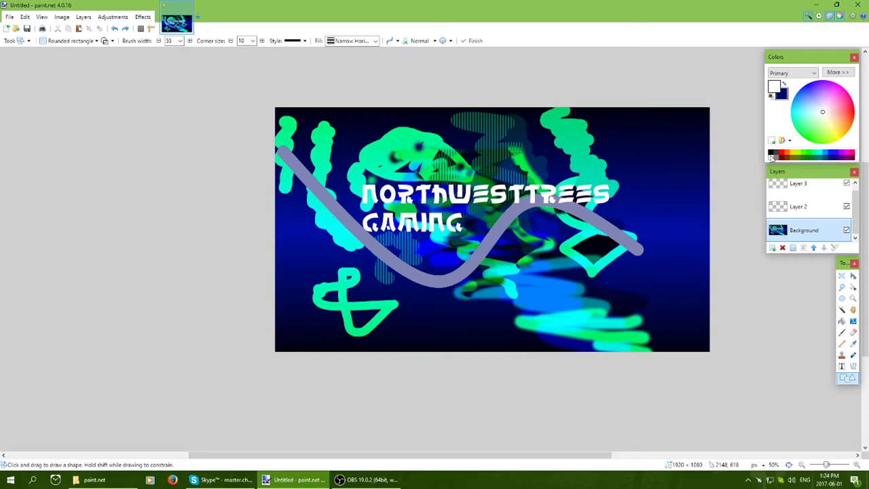
Set the fill to Solid Color and draw a white rounded frame around the title
{"action": "left_click", "coordinate": [367, 40]}
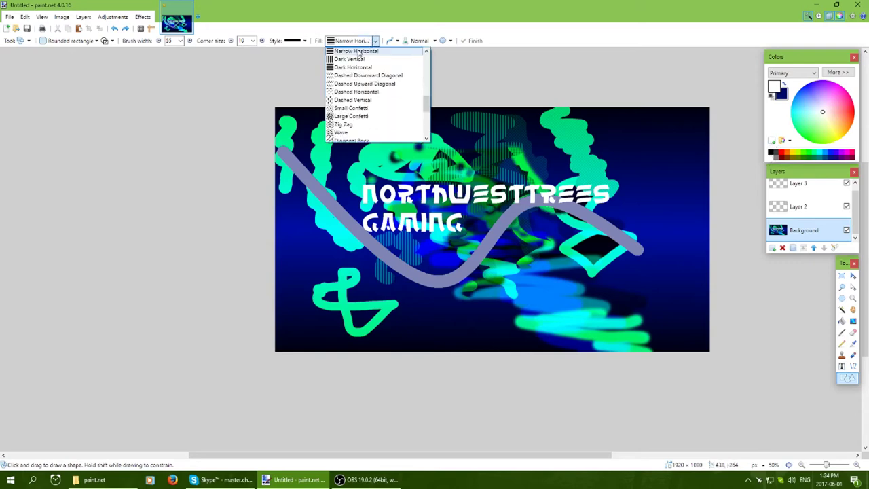
{"action": "scroll", "coordinate": [357, 53], "scroll_direction": "up", "scroll_amount": 9}
{"action": "left_click", "coordinate": [354, 52]}
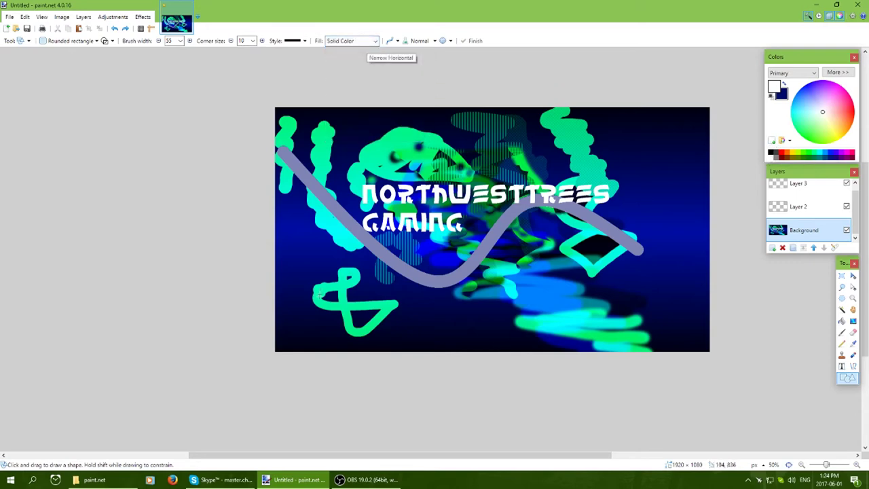
{"action": "left_click_drag", "start_coordinate": [321, 285], "coordinate": [471, 329]}
{"action": "key", "text": "ctrl+z"}
{"action": "left_click_drag", "start_coordinate": [331, 156], "coordinate": [642, 253]}
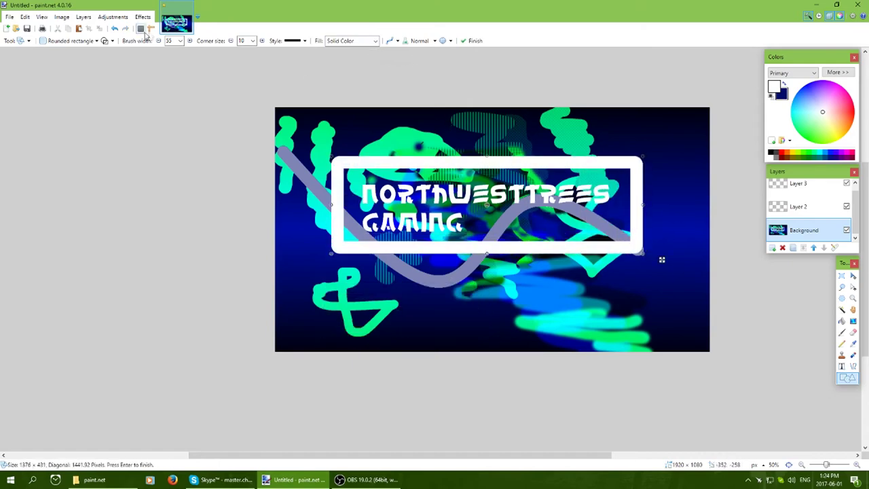
Change the draw mode and switch the shape type to plain Rectangle
{"action": "left_click", "coordinate": [112, 41]}
{"action": "left_click", "coordinate": [119, 54]}
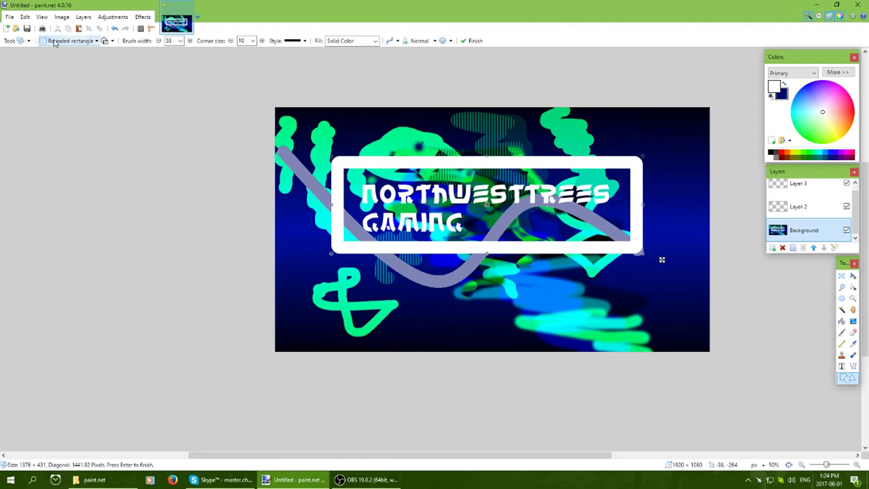
{"action": "left_click", "coordinate": [53, 42]}
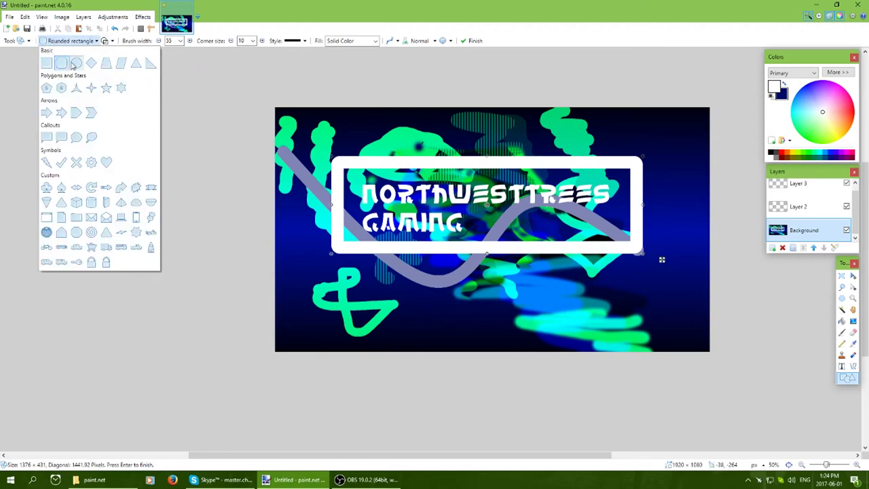
{"action": "left_click", "coordinate": [50, 61]}
Draw a large white rectangle, trying fill modes, and move it over the title
{"action": "left_click_drag", "start_coordinate": [291, 103], "coordinate": [683, 251]}
{"action": "left_click", "coordinate": [82, 40]}
{"action": "left_click_drag", "start_coordinate": [421, 140], "coordinate": [432, 294]}
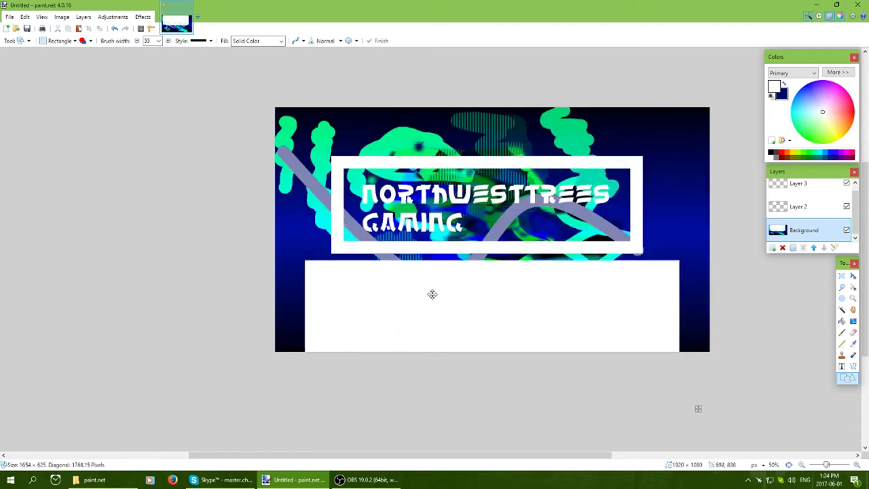
{"action": "left_click", "coordinate": [83, 40]}
{"action": "left_click", "coordinate": [83, 41]}
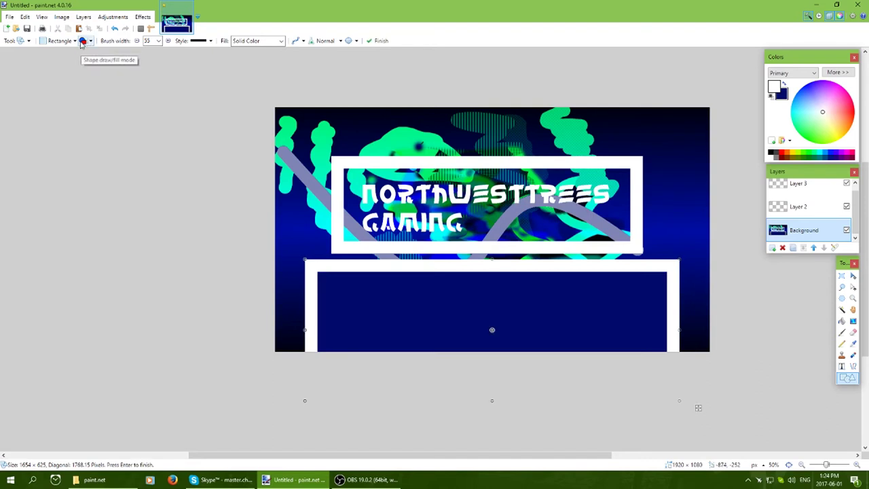
{"action": "left_click", "coordinate": [83, 40]}
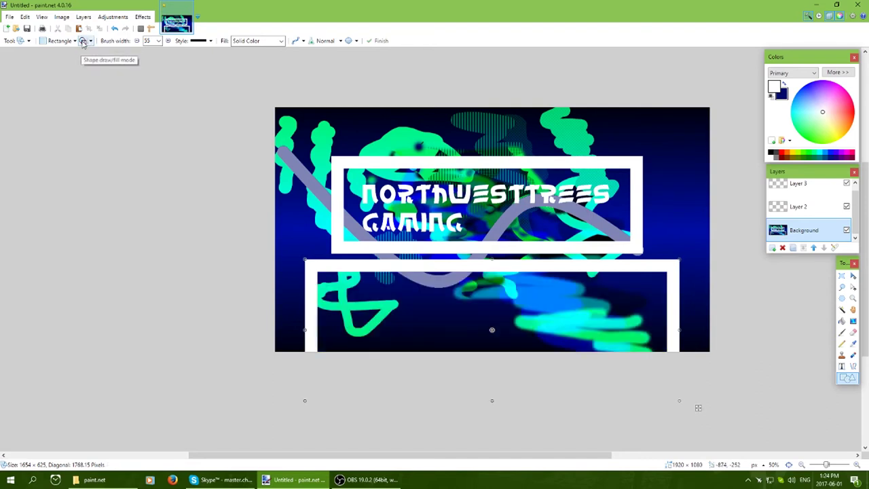
{"action": "left_click", "coordinate": [83, 41]}
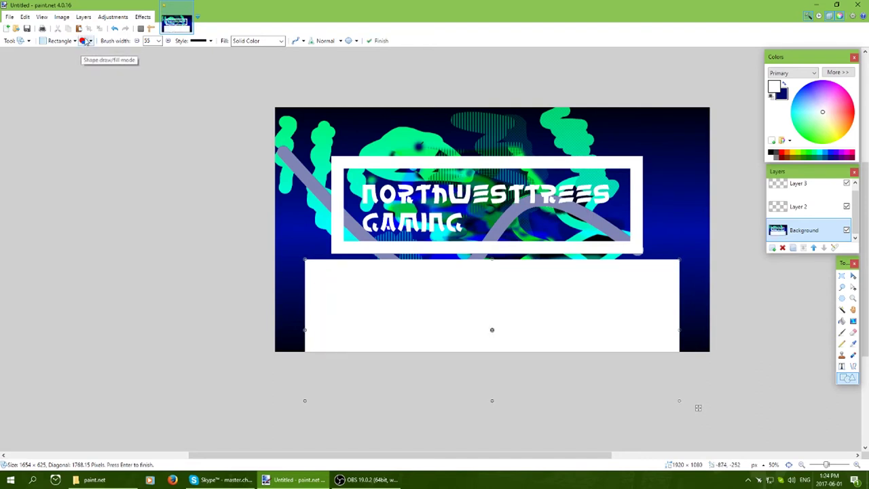
{"action": "left_click_drag", "start_coordinate": [384, 129], "coordinate": [389, 170]}
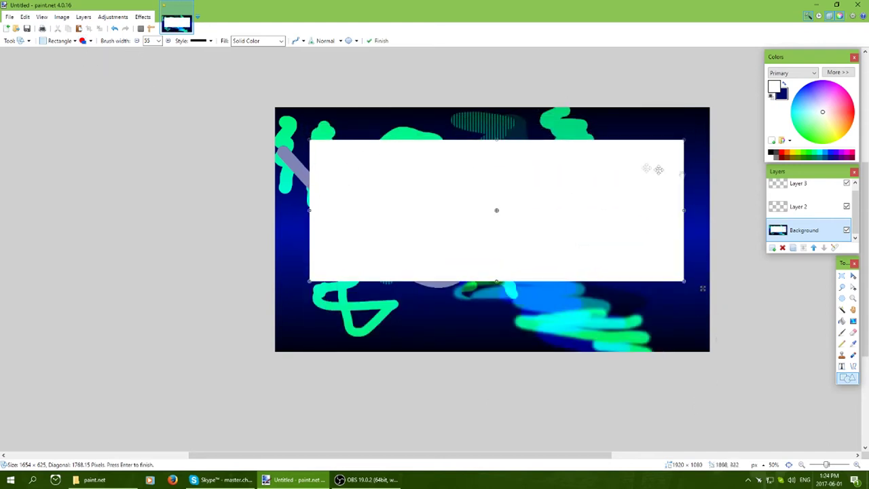
Make the rectangle an outline-only frame with a 1 px brush width
{"action": "left_click", "coordinate": [159, 41]}
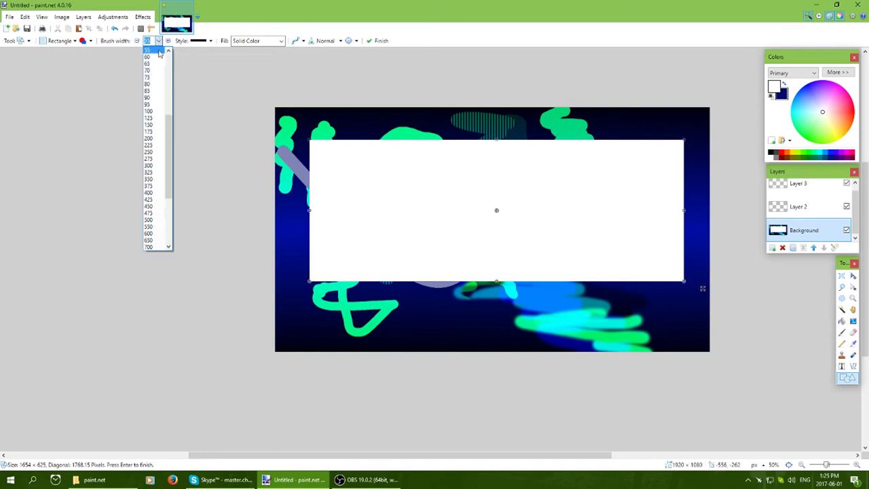
{"action": "left_click", "coordinate": [156, 57]}
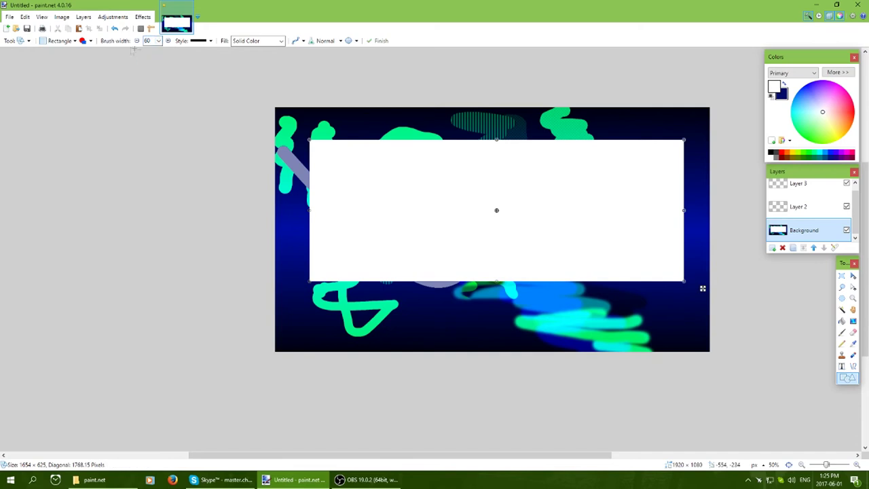
{"action": "left_click", "coordinate": [90, 40]}
{"action": "left_click", "coordinate": [95, 51]}
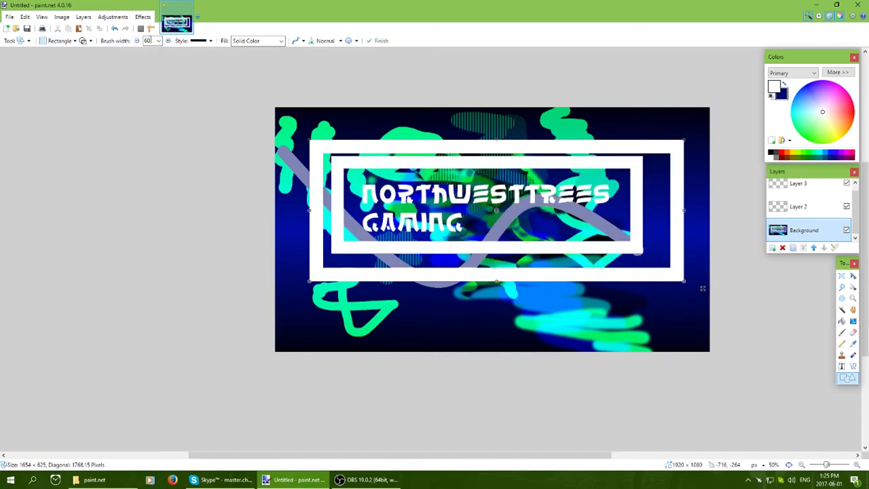
{"action": "left_click", "coordinate": [158, 41]}
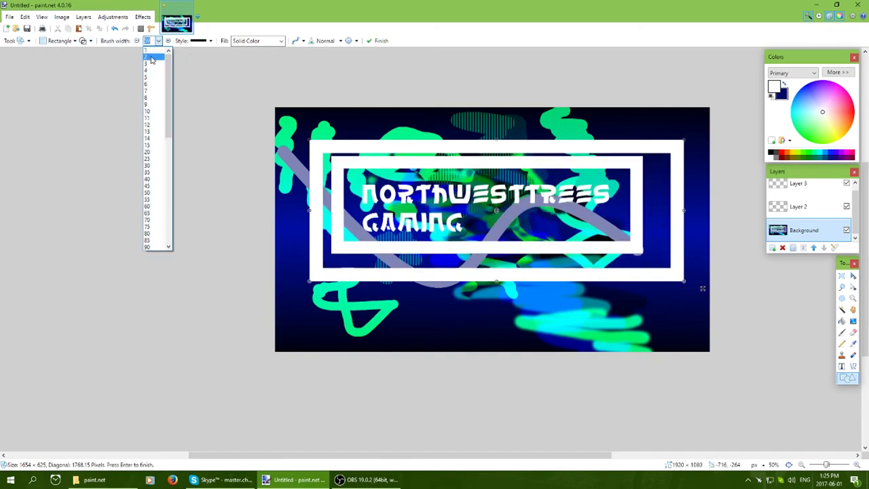
{"action": "left_click", "coordinate": [149, 48]}
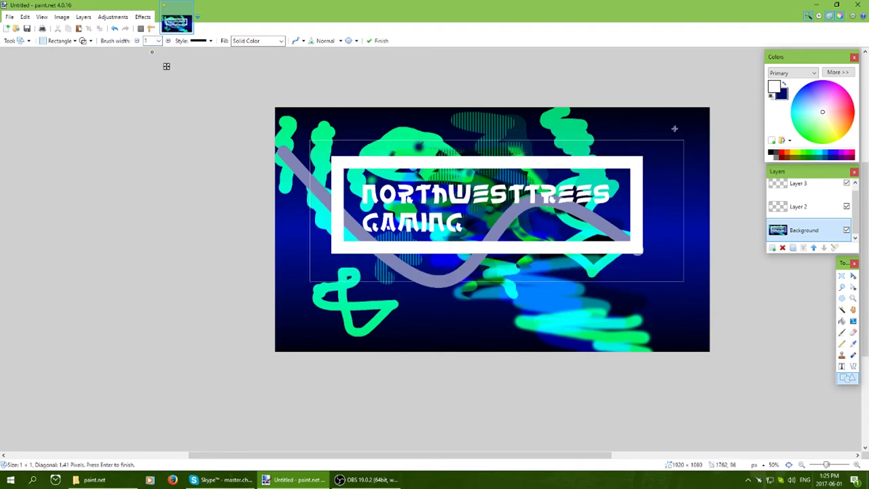